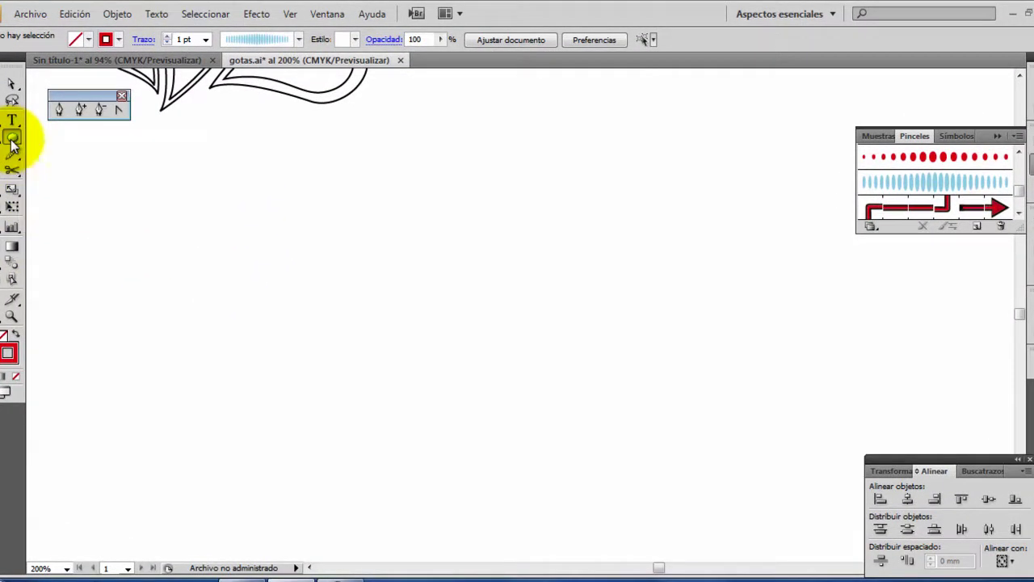
# Draw a large ellipse, about 69 × 66 mm, in the middle of the artboard with the Ellipse Tool.
pyautogui.click(10, 142)
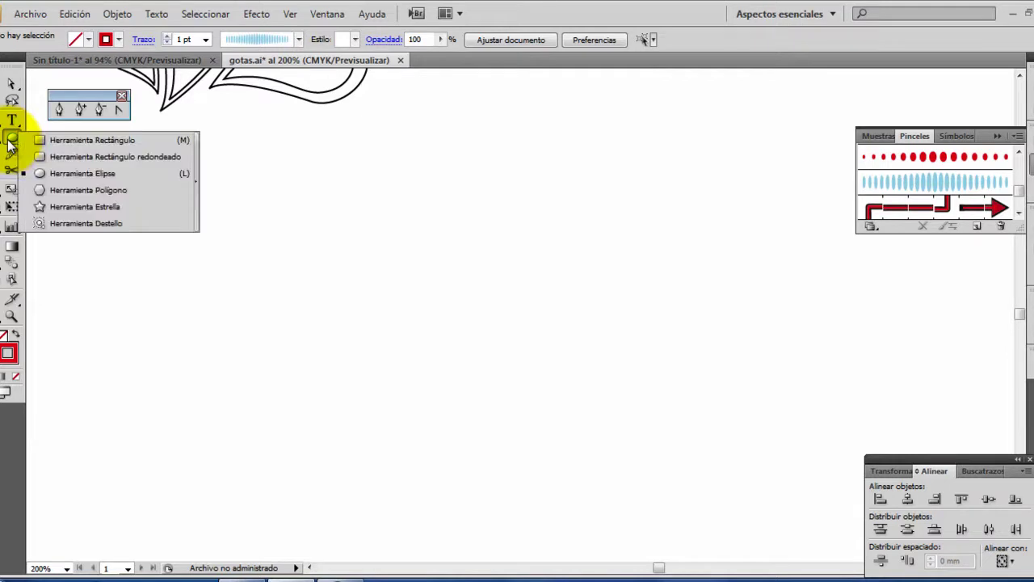
pyautogui.click(33, 173)
pyautogui.moveTo(246, 234)
pyautogui.mouseDown()
pyautogui.moveTo(257, 226)
pyautogui.moveTo(562, 517)
pyautogui.mouseUp()
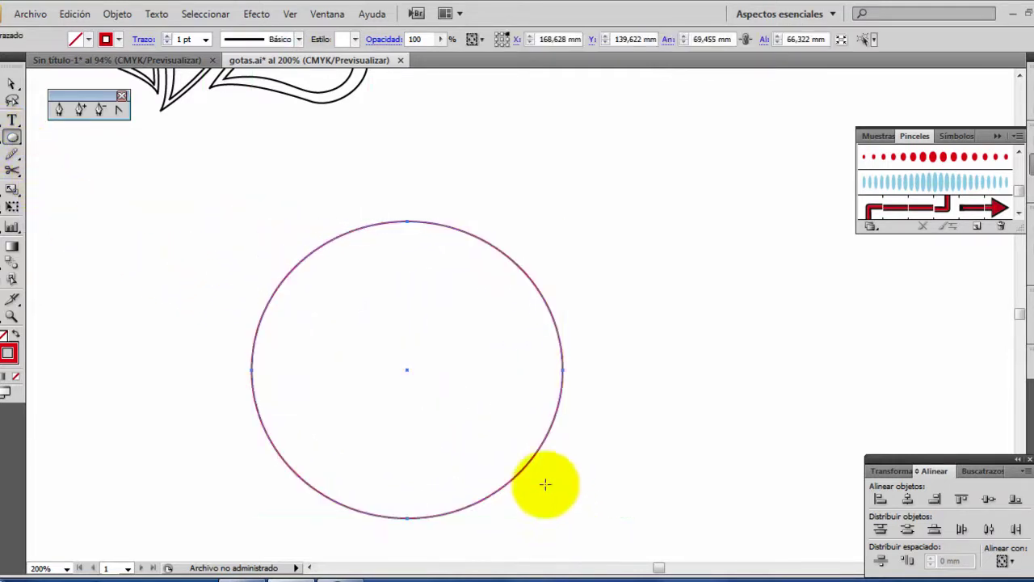
# Pull the circle's lower curves into a bottom point and raise its left and right anchors.
pyautogui.click(406, 518)
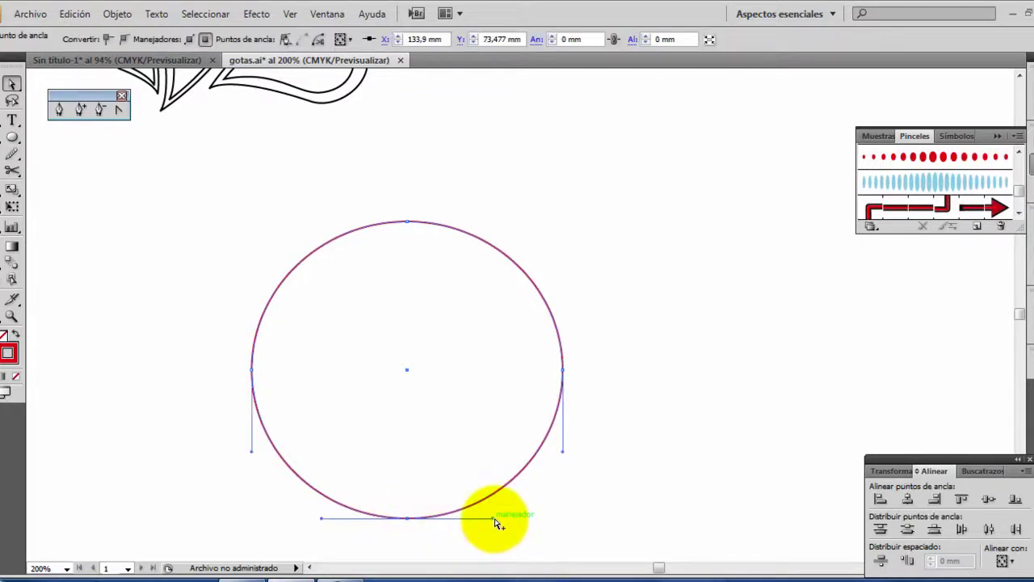
pyautogui.moveTo(494, 518); pyautogui.dragTo(417, 404)
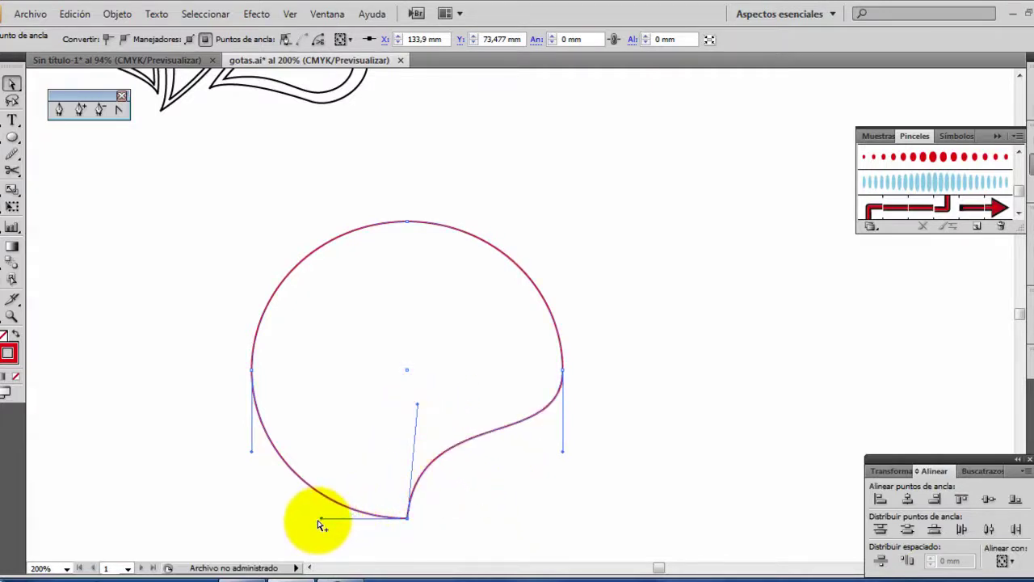
pyautogui.moveTo(320, 521); pyautogui.dragTo(300, 441)
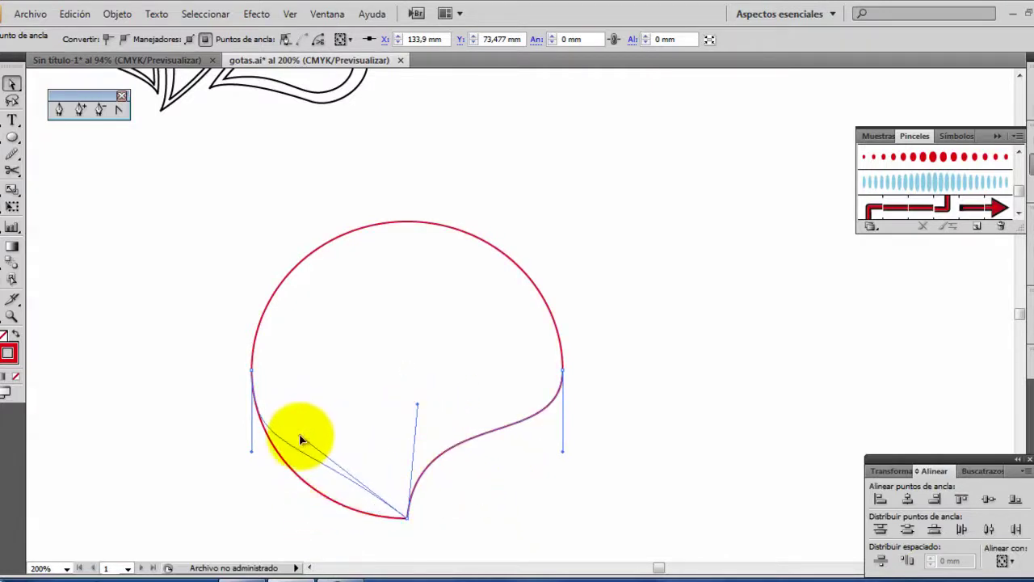
pyautogui.moveTo(252, 370); pyautogui.dragTo(234, 313)
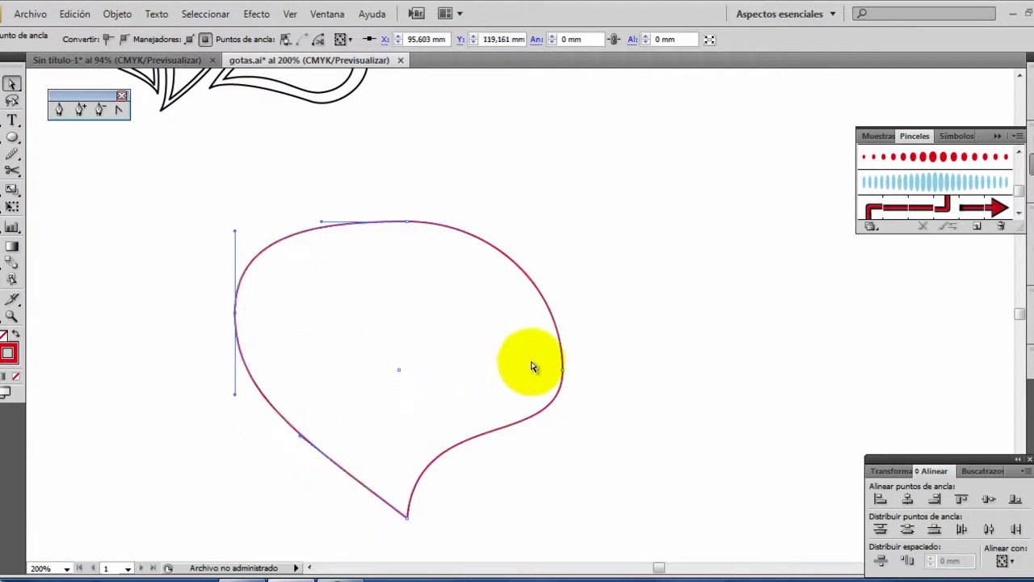
pyautogui.moveTo(568, 378); pyautogui.dragTo(563, 257)
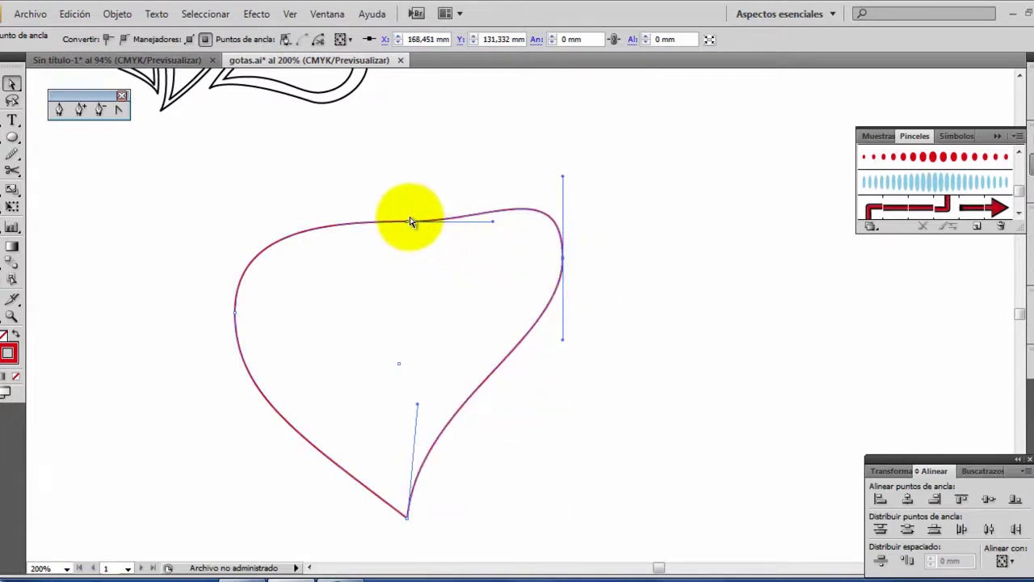
# Shape the top into two rounded lobes with a central dip, and widen the left side.
pyautogui.moveTo(408, 224); pyautogui.dragTo(375, 212)
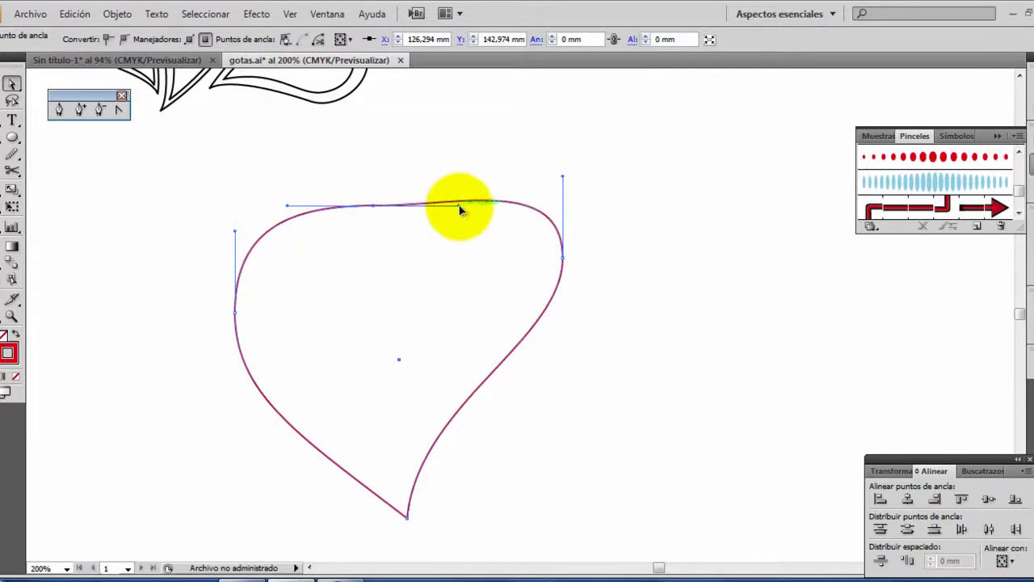
pyautogui.moveTo(460, 211); pyautogui.dragTo(415, 107)
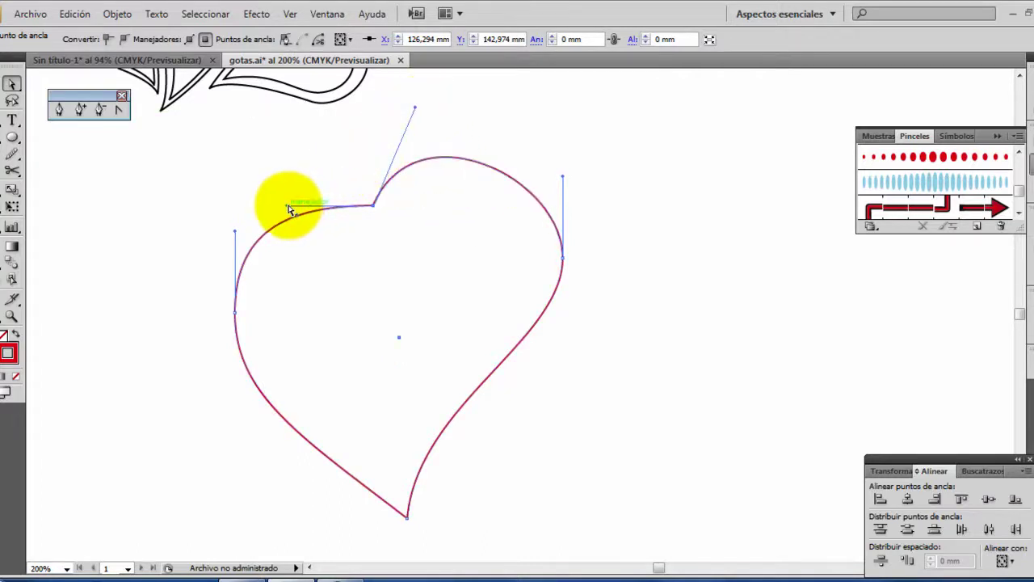
pyautogui.moveTo(290, 209); pyautogui.dragTo(282, 143)
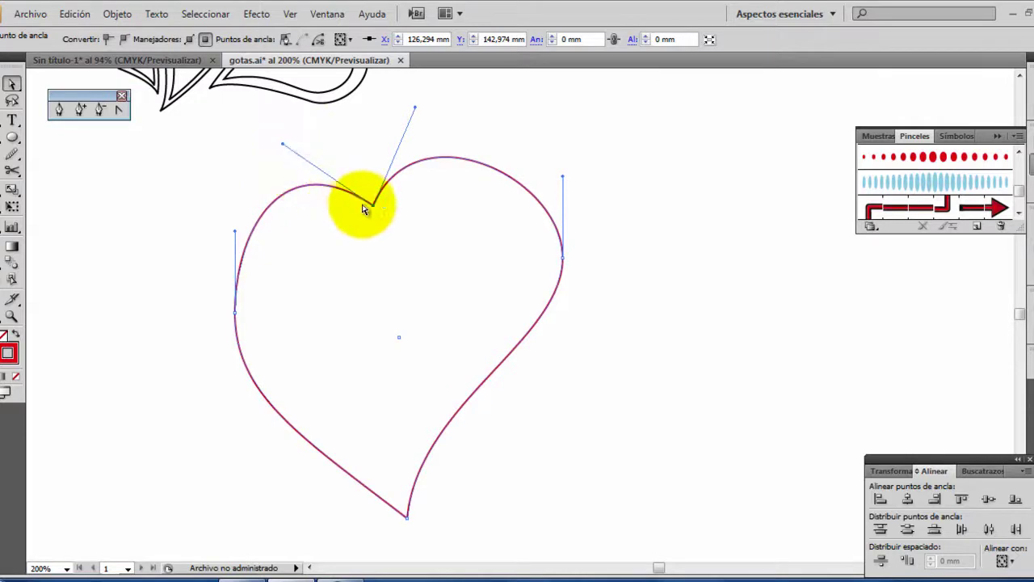
pyautogui.moveTo(374, 211); pyautogui.dragTo(376, 259)
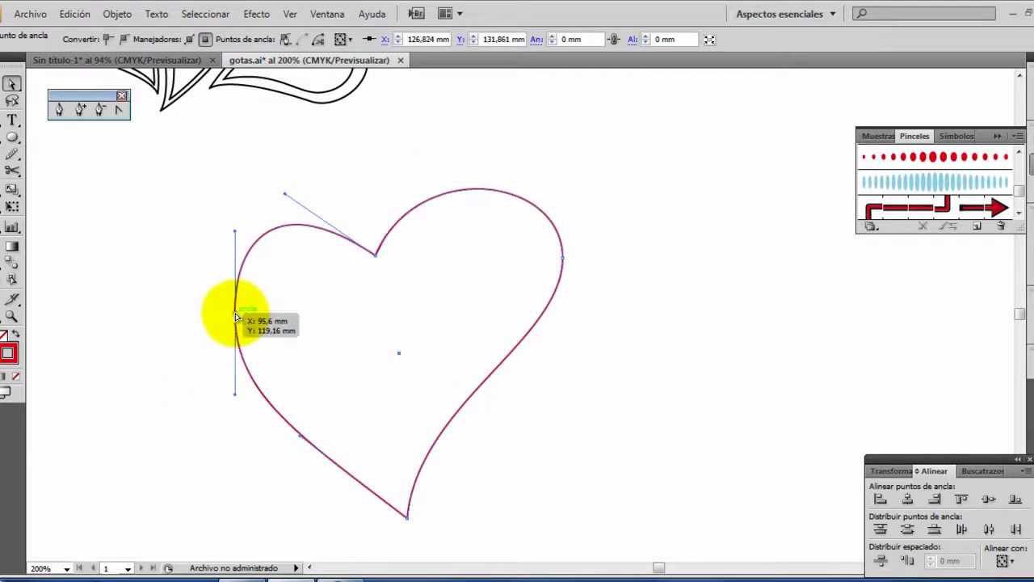
pyautogui.moveTo(235, 312); pyautogui.dragTo(210, 312)
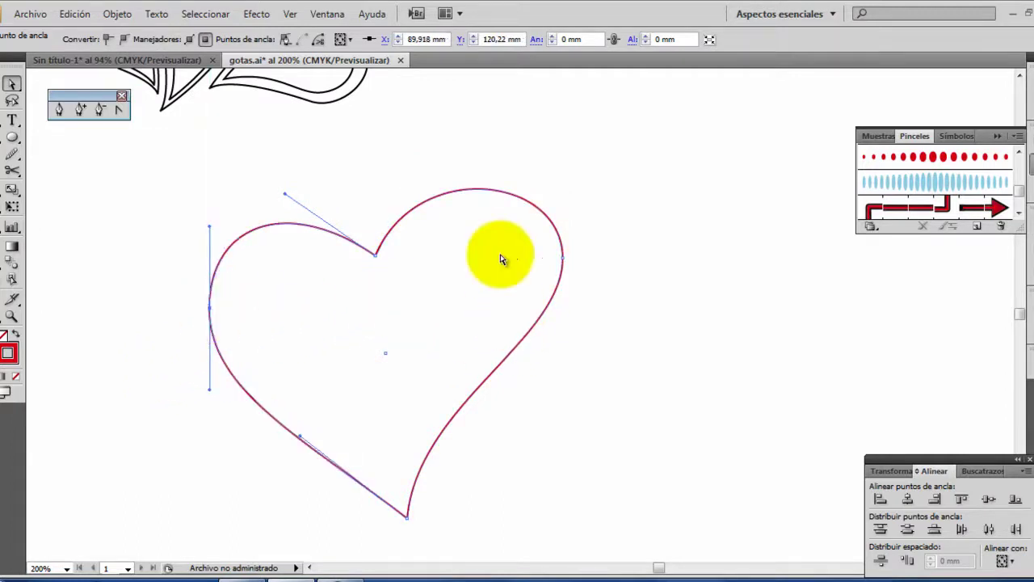
# Drag the heart's bottom tip down-right and reshape both lower sides into a slanted point.
pyautogui.moveTo(407, 518); pyautogui.dragTo(427, 555)
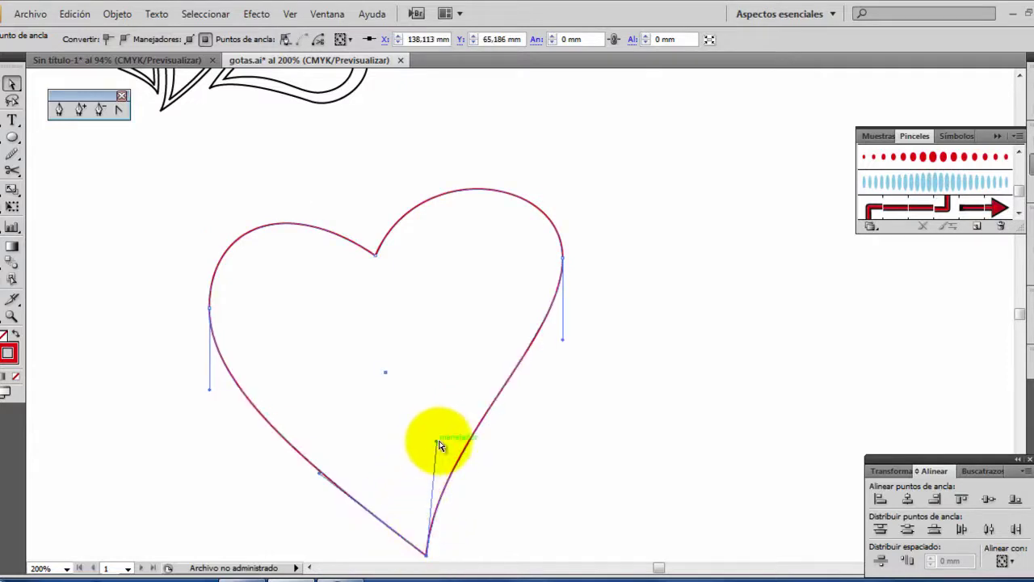
pyautogui.moveTo(429, 440); pyautogui.dragTo(368, 398)
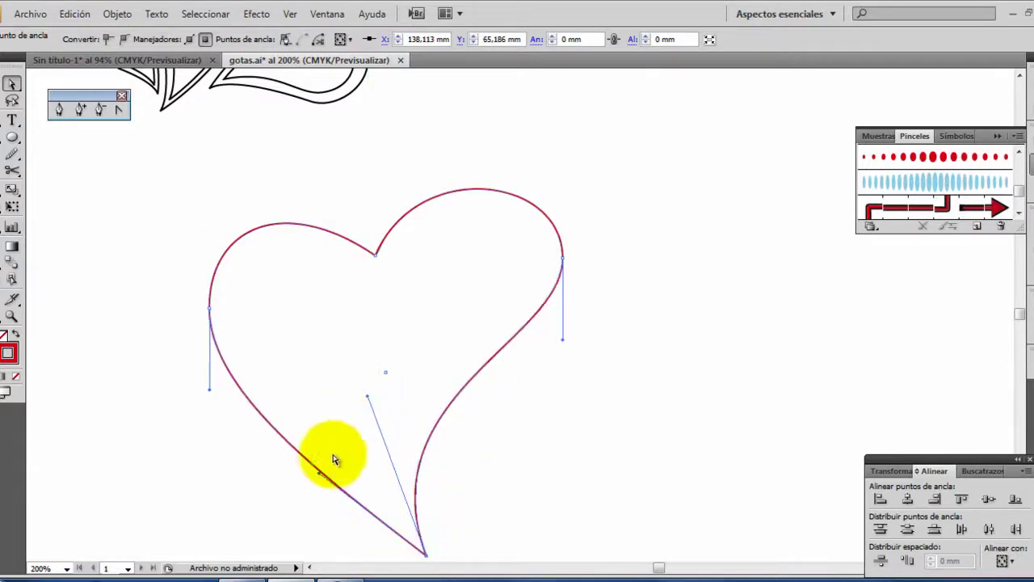
pyautogui.moveTo(319, 478)
pyautogui.mouseDown()
pyautogui.moveTo(216, 457)
pyautogui.moveTo(230, 432)
pyautogui.mouseUp()
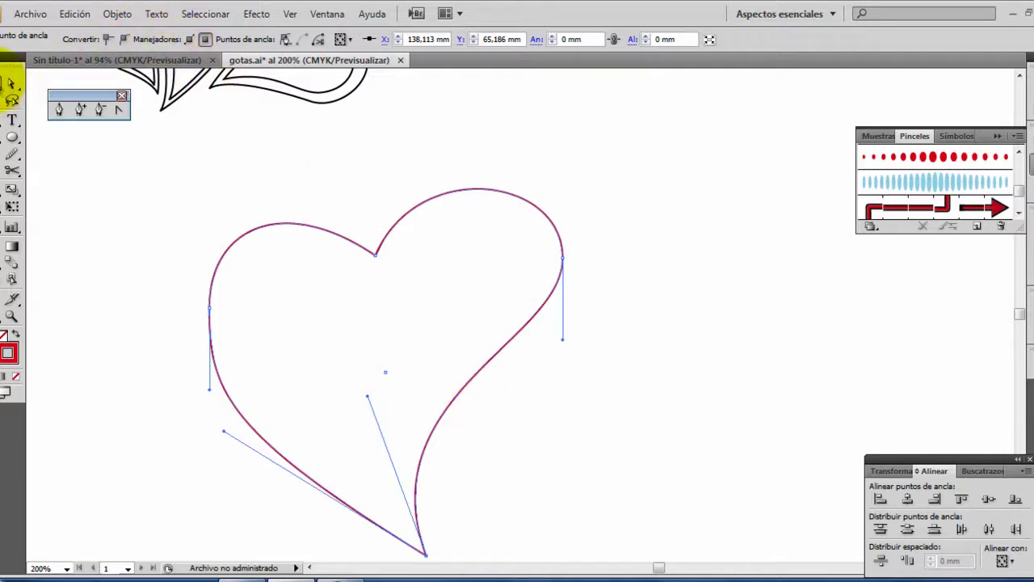
# Duplicate the heart, scale the copy down, and place it inside the original heart.
pyautogui.click(12, 82)
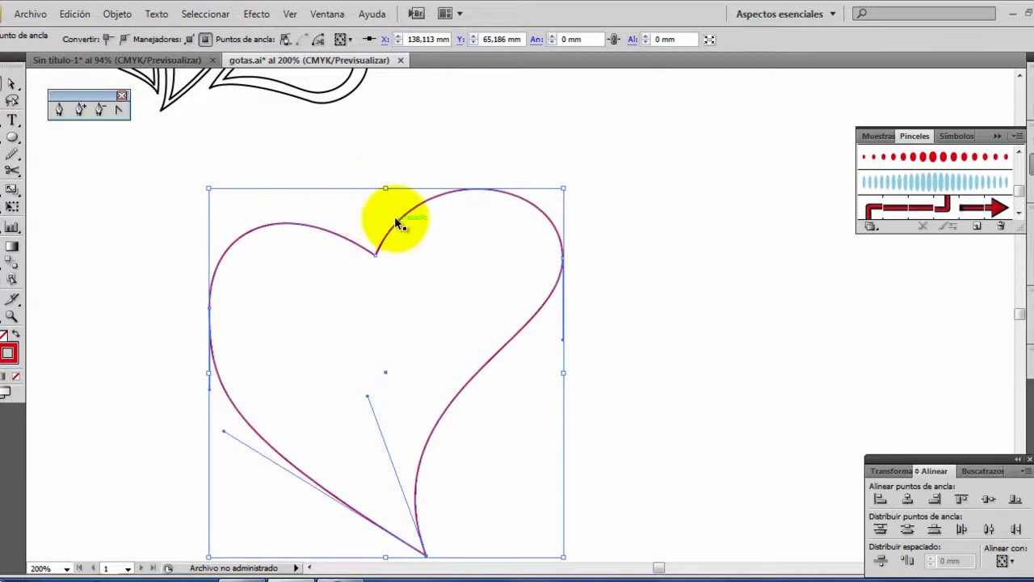
pyautogui.moveTo(398, 217); pyautogui.dragTo(557, 215)
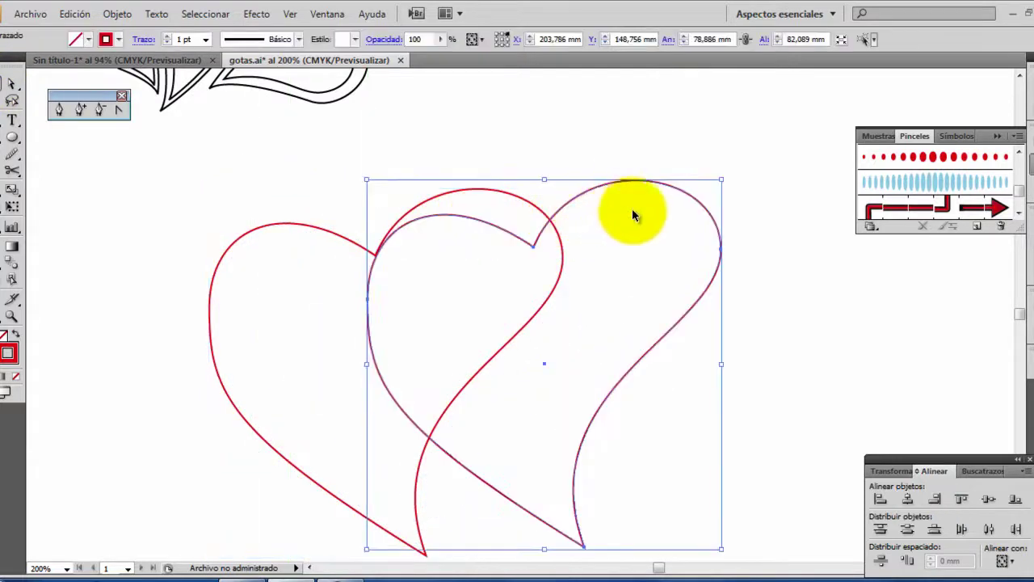
pyautogui.moveTo(722, 180)
pyautogui.mouseDown()
pyautogui.moveTo(653, 252)
pyautogui.moveTo(480, 234)
pyautogui.mouseUp()
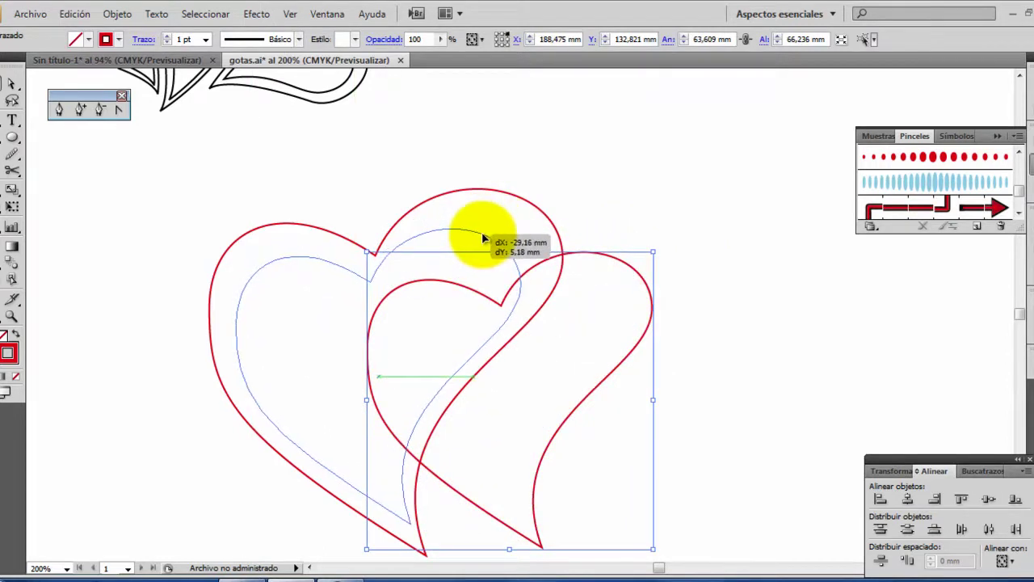
pyautogui.moveTo(479, 230); pyautogui.dragTo(482, 232)
pyautogui.click(10, 82)
pyautogui.click(224, 221)
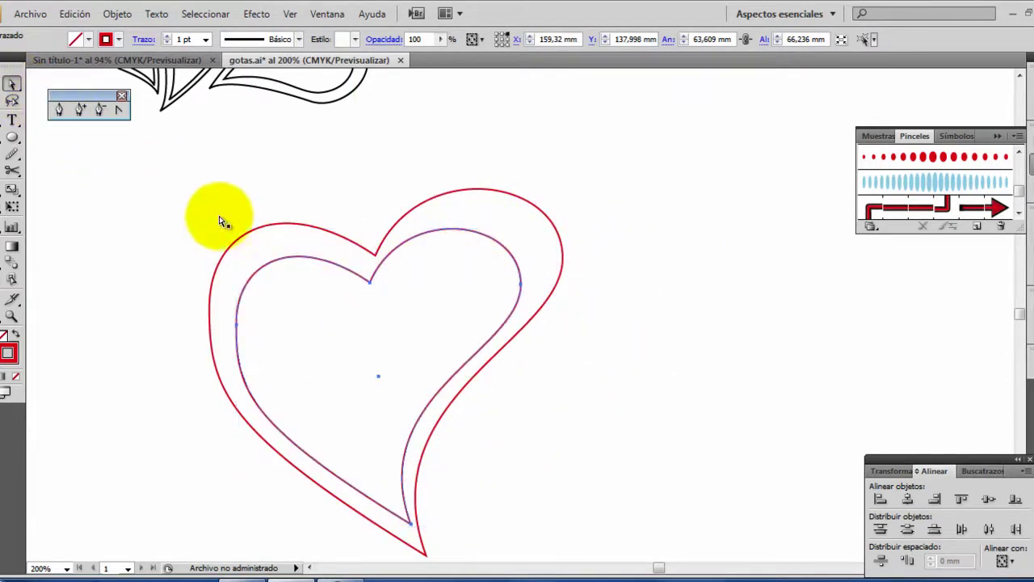
# Adjust the inner heart's top, dip and left anchors so the double outline is even.
pyautogui.click(372, 288)
pyautogui.moveTo(371, 288); pyautogui.dragTo(390, 283)
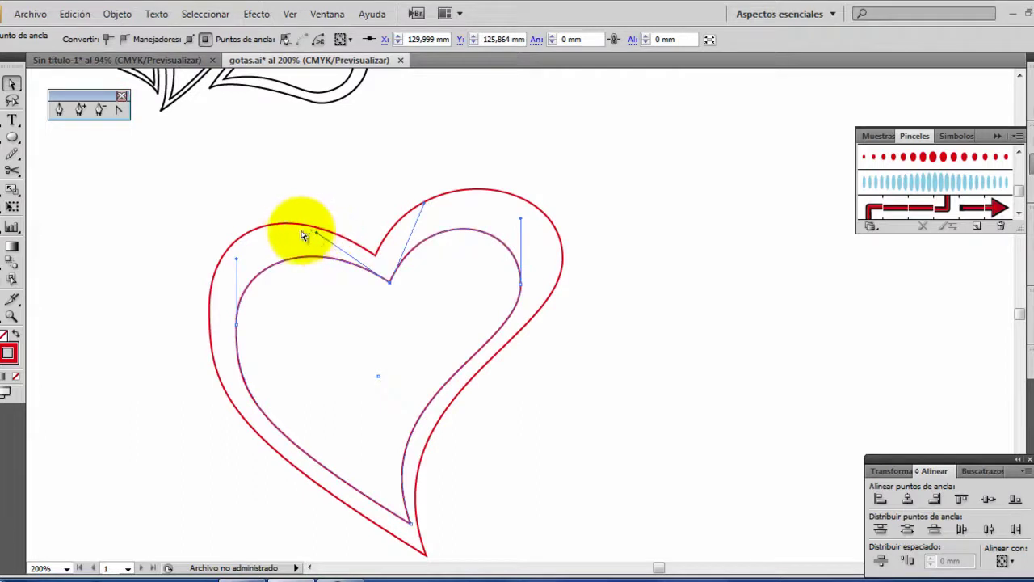
pyautogui.moveTo(310, 231)
pyautogui.mouseDown()
pyautogui.moveTo(275, 223)
pyautogui.moveTo(300, 226)
pyautogui.mouseUp()
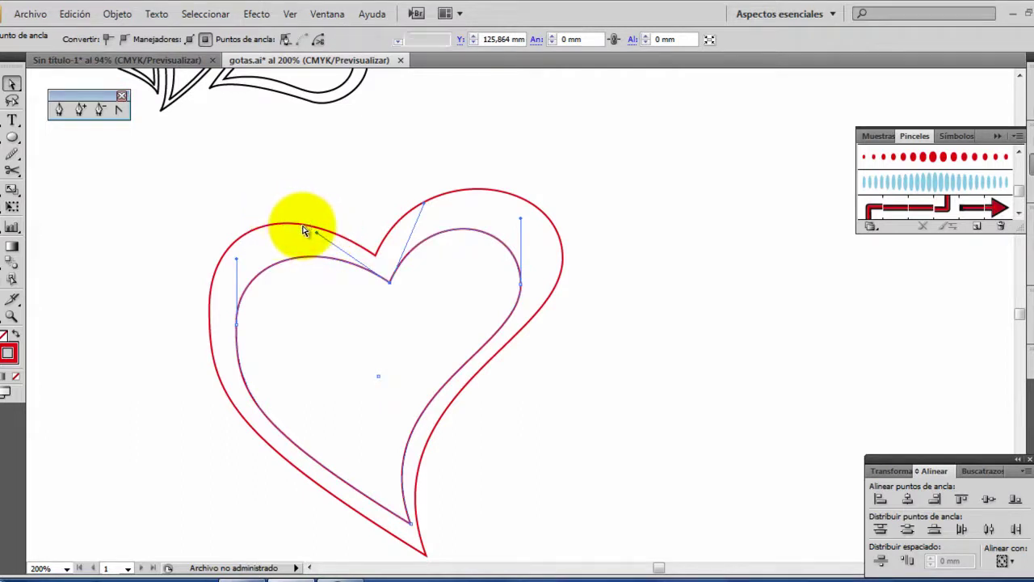
pyautogui.click(389, 286)
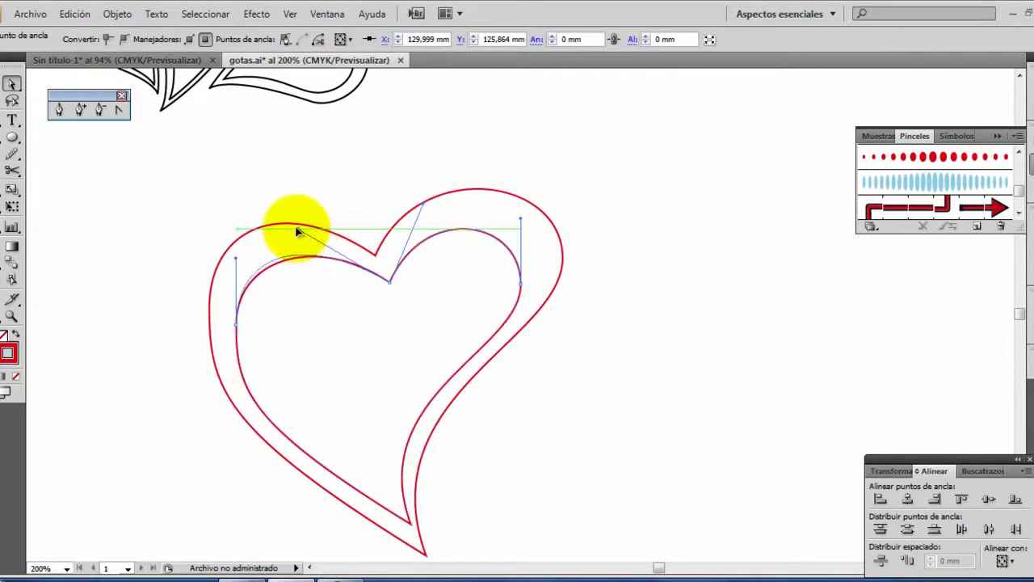
pyautogui.moveTo(297, 232); pyautogui.dragTo(266, 208)
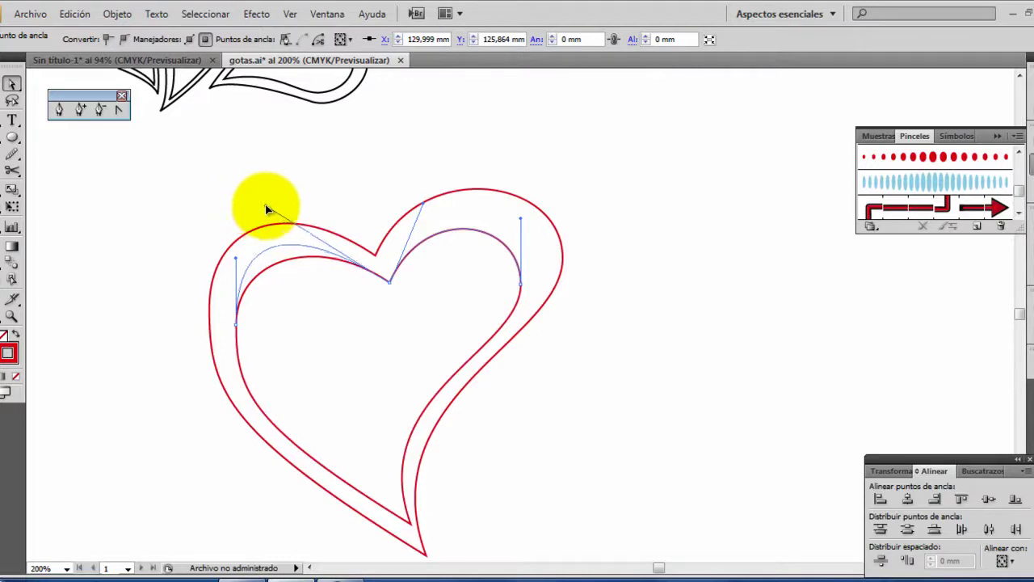
pyautogui.click(236, 327)
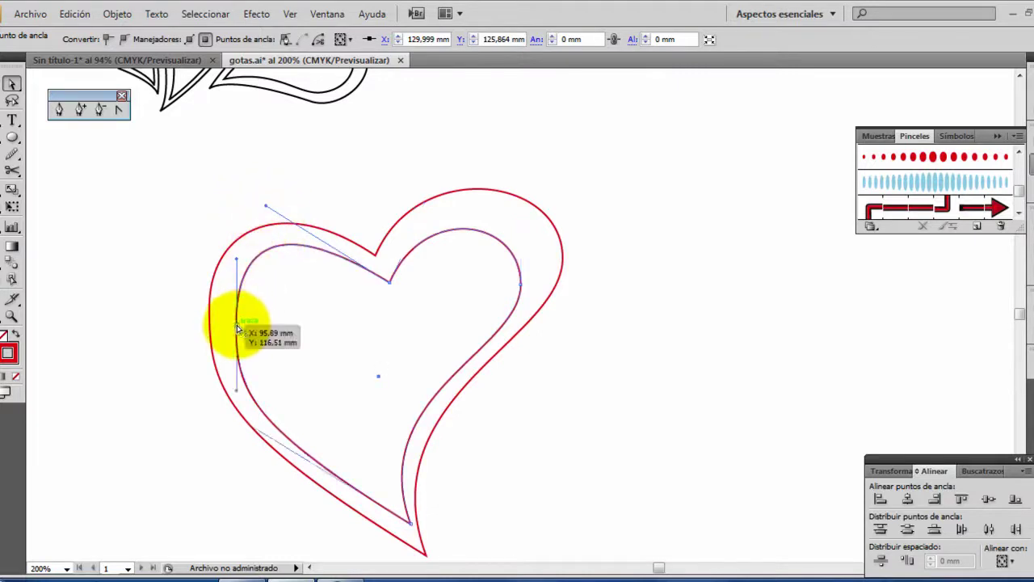
pyautogui.moveTo(236, 326); pyautogui.dragTo(224, 318)
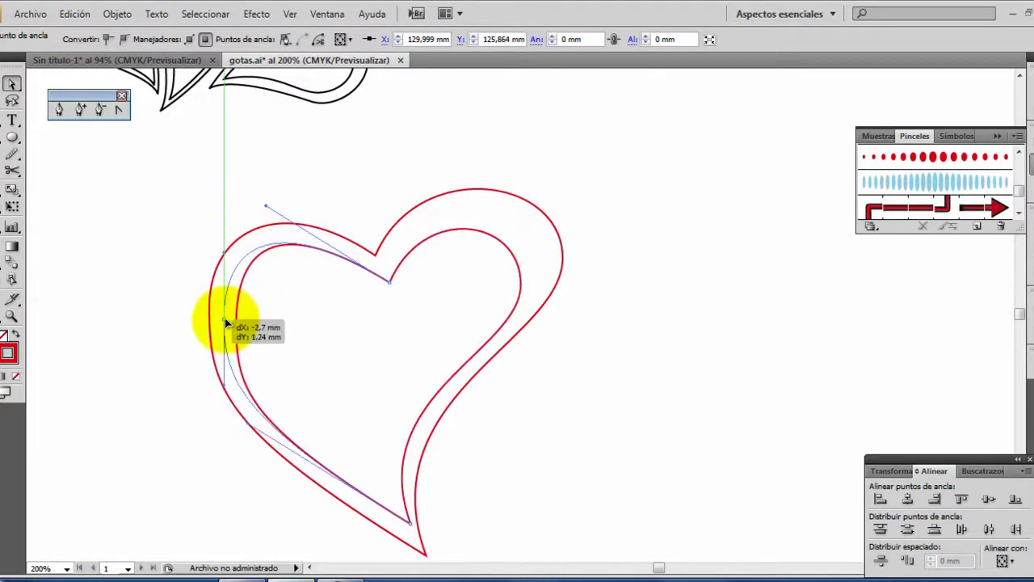
pyautogui.click(164, 280)
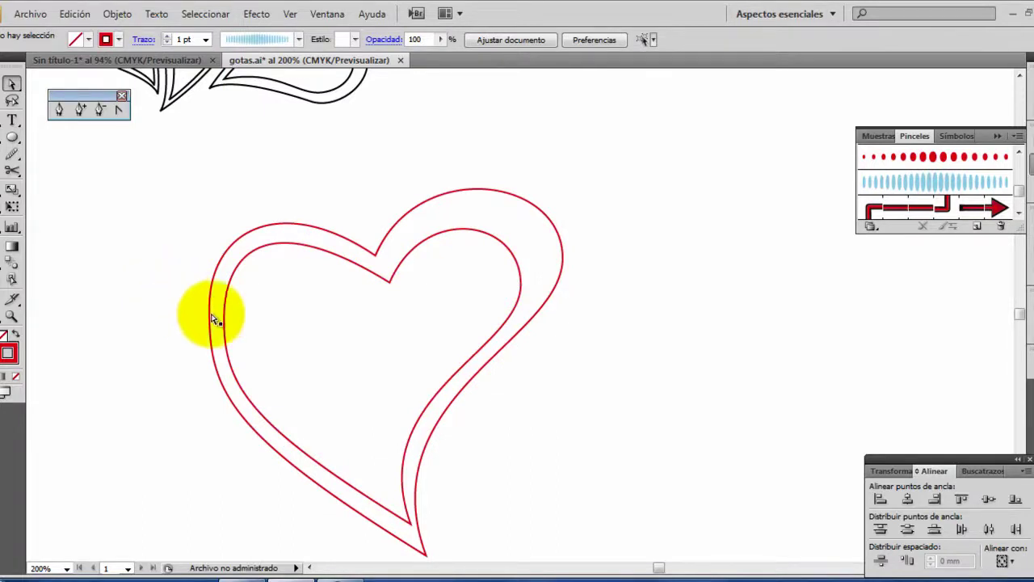
# Alt-drag a copy of the double heart right and flip it horizontally over the original.
pyautogui.moveTo(244, 195); pyautogui.dragTo(398, 309)
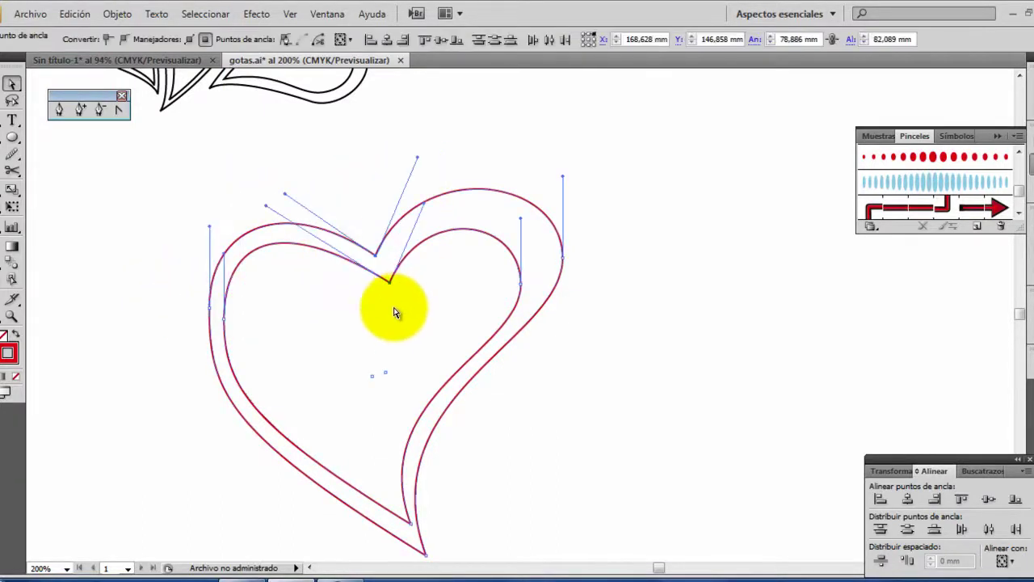
pyautogui.click(12, 84)
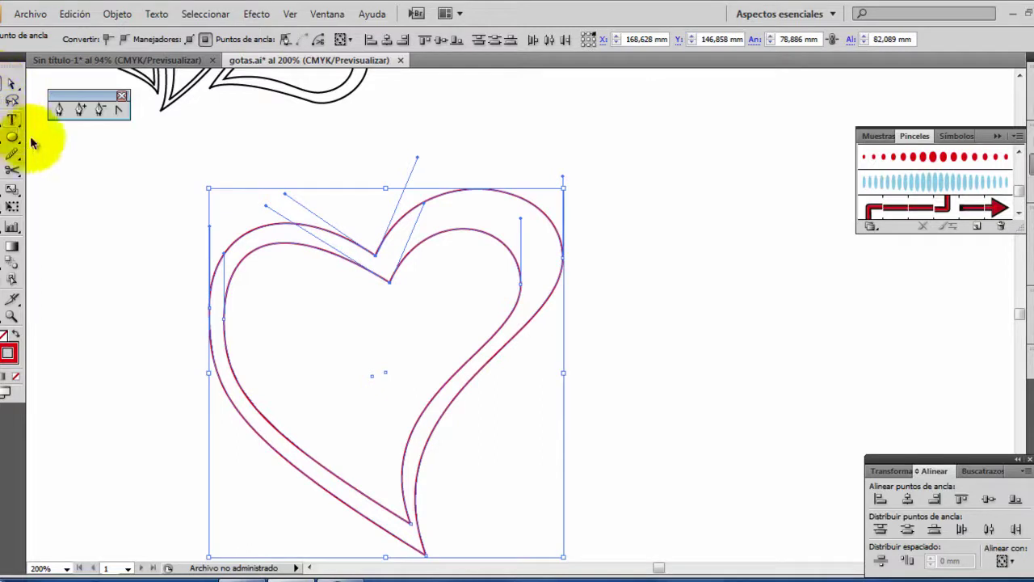
pyautogui.moveTo(173, 186); pyautogui.dragTo(373, 373)
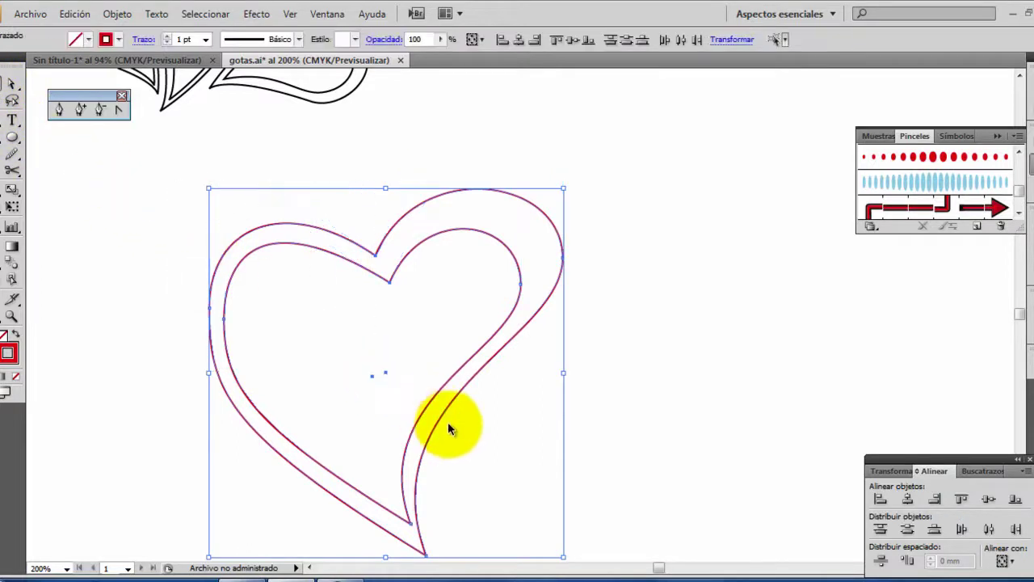
pyautogui.moveTo(479, 378)
pyautogui.mouseDown()
pyautogui.moveTo(738, 374)
pyautogui.moveTo(727, 370)
pyautogui.mouseUp()
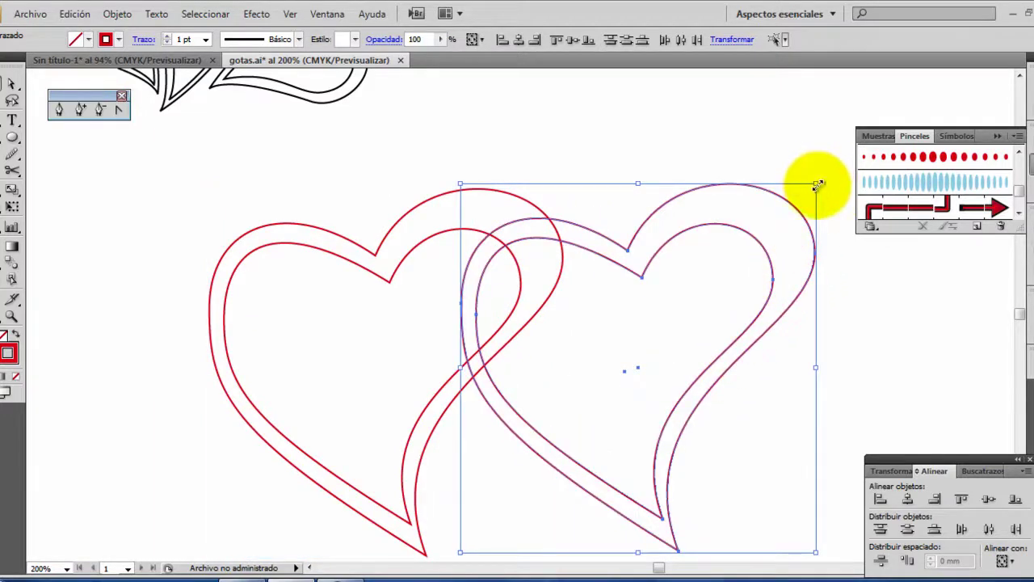
pyautogui.moveTo(817, 368); pyautogui.dragTo(179, 353)
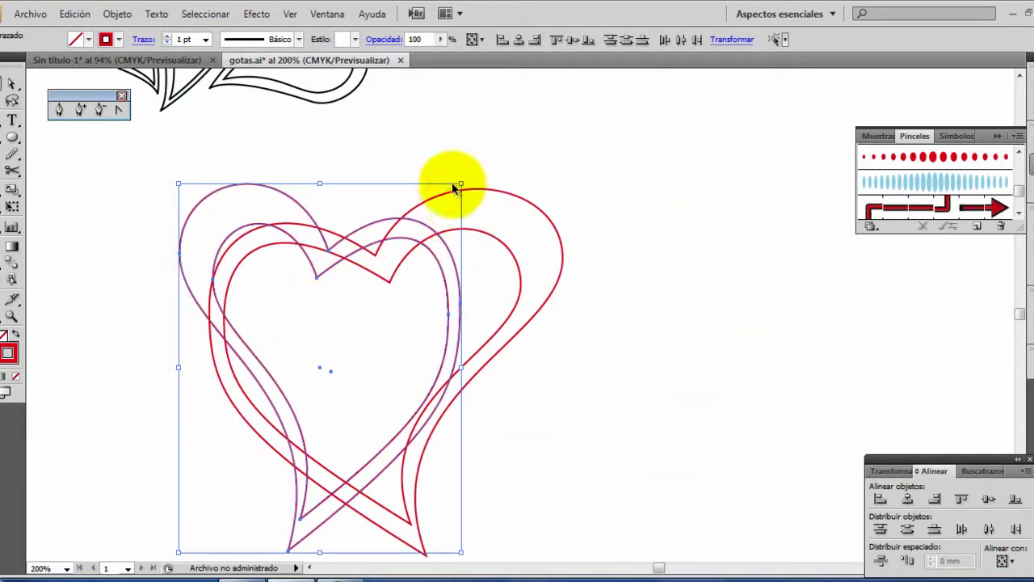
pyautogui.moveTo(471, 185); pyautogui.dragTo(406, 120)
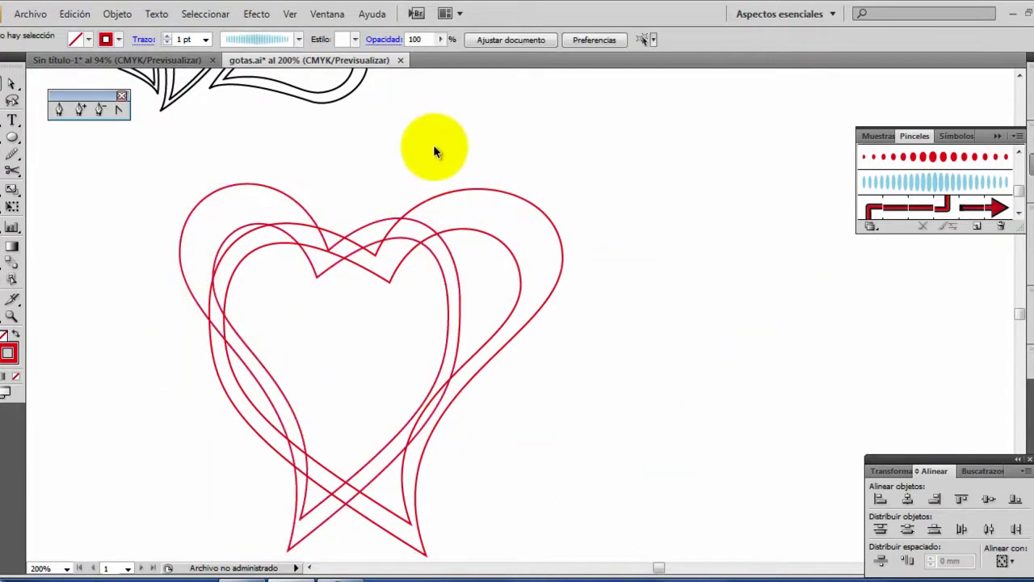
pyautogui.click(376, 232)
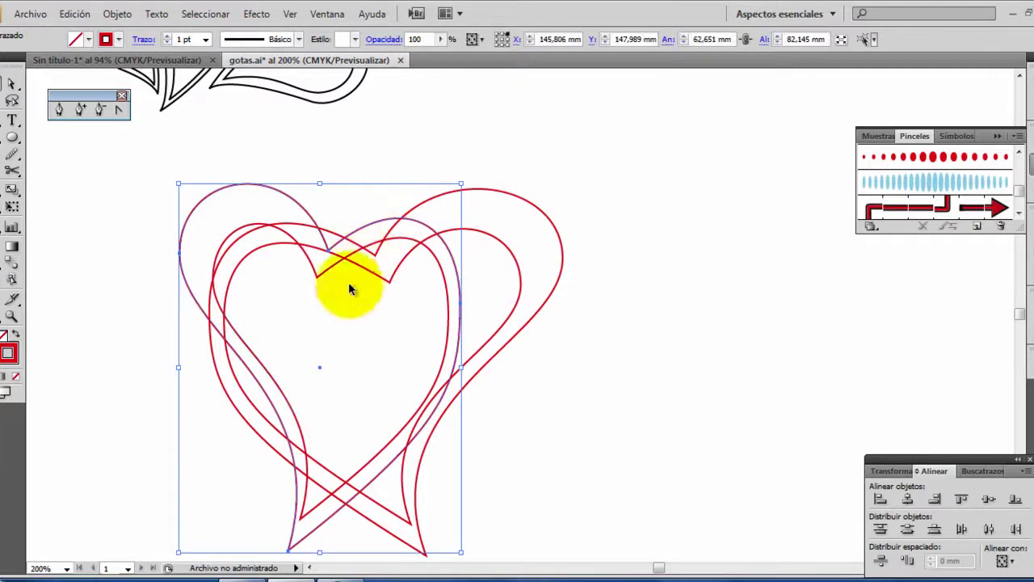
# Scale the second double heart down and position it beside the large heart.
pyautogui.moveTo(197, 414); pyautogui.dragTo(254, 400)
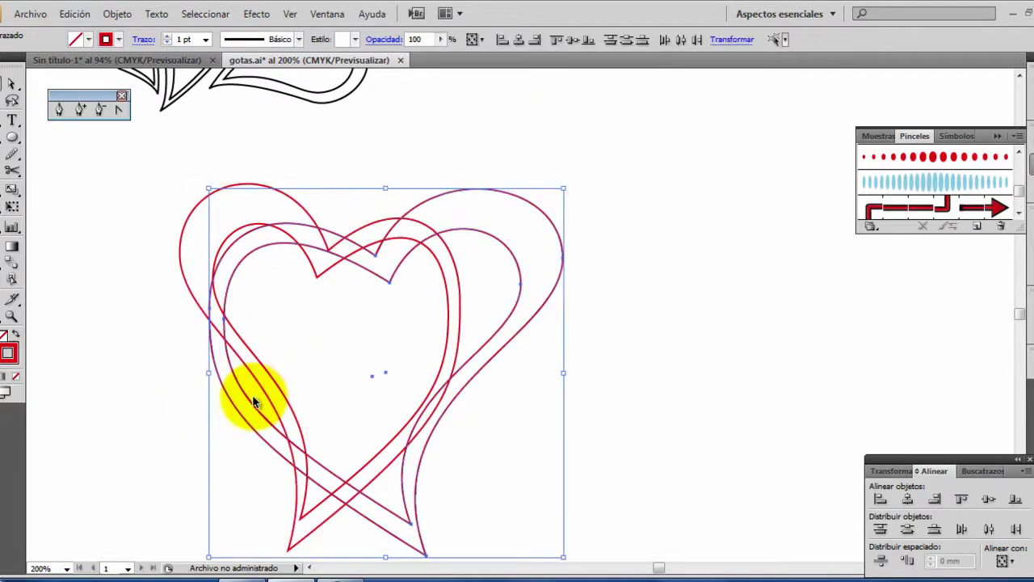
pyautogui.moveTo(418, 493); pyautogui.dragTo(706, 424)
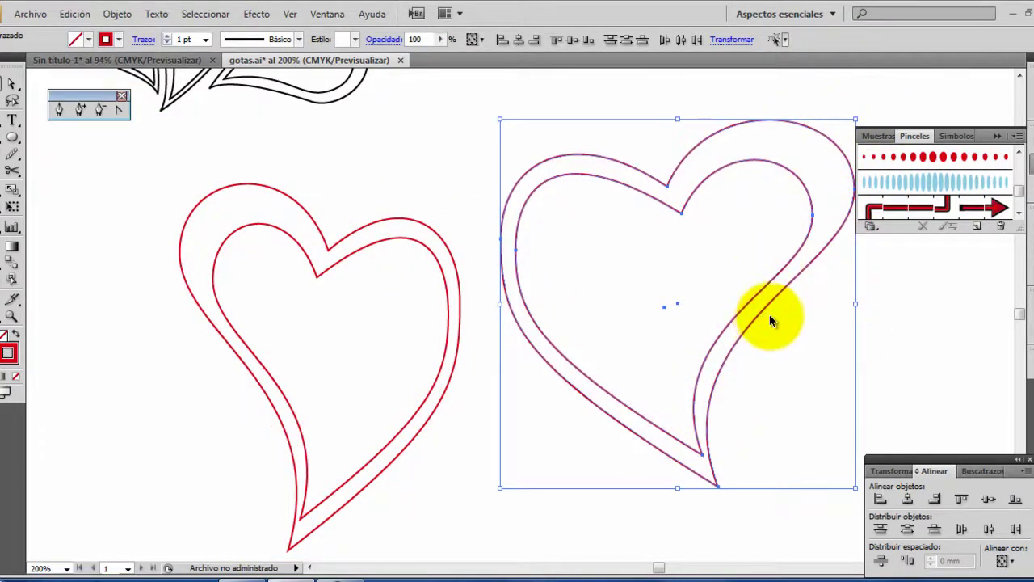
pyautogui.moveTo(857, 119)
pyautogui.mouseDown()
pyautogui.moveTo(621, 364)
pyautogui.moveTo(633, 345)
pyautogui.mouseUp()
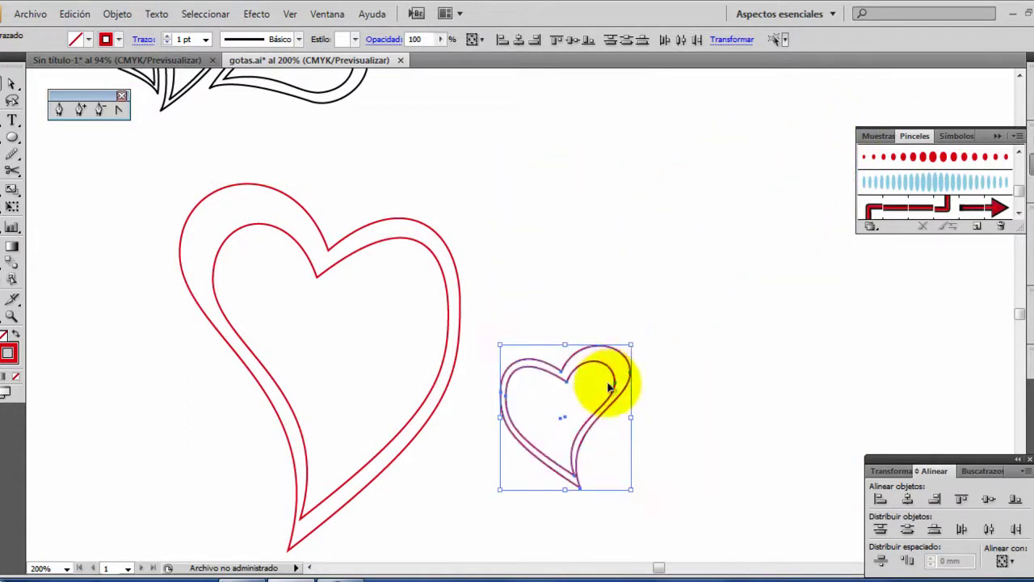
pyautogui.moveTo(614, 393); pyautogui.dragTo(198, 178)
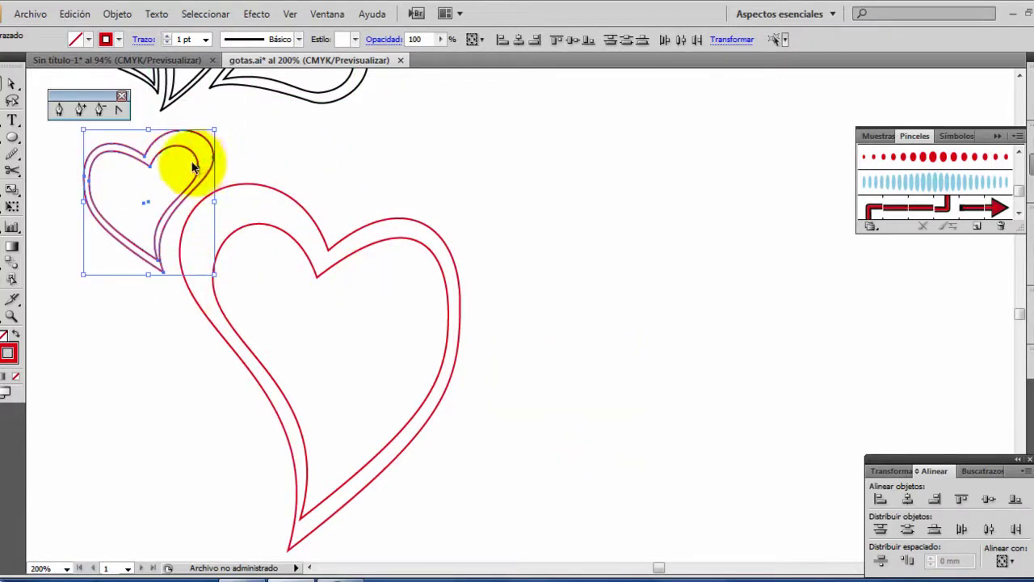
pyautogui.moveTo(198, 164)
pyautogui.mouseDown()
pyautogui.moveTo(420, 437)
pyautogui.moveTo(283, 415)
pyautogui.moveTo(474, 433)
pyautogui.moveTo(658, 408)
pyautogui.moveTo(561, 277)
pyautogui.moveTo(517, 143)
pyautogui.moveTo(577, 240)
pyautogui.moveTo(596, 321)
pyautogui.mouseUp()
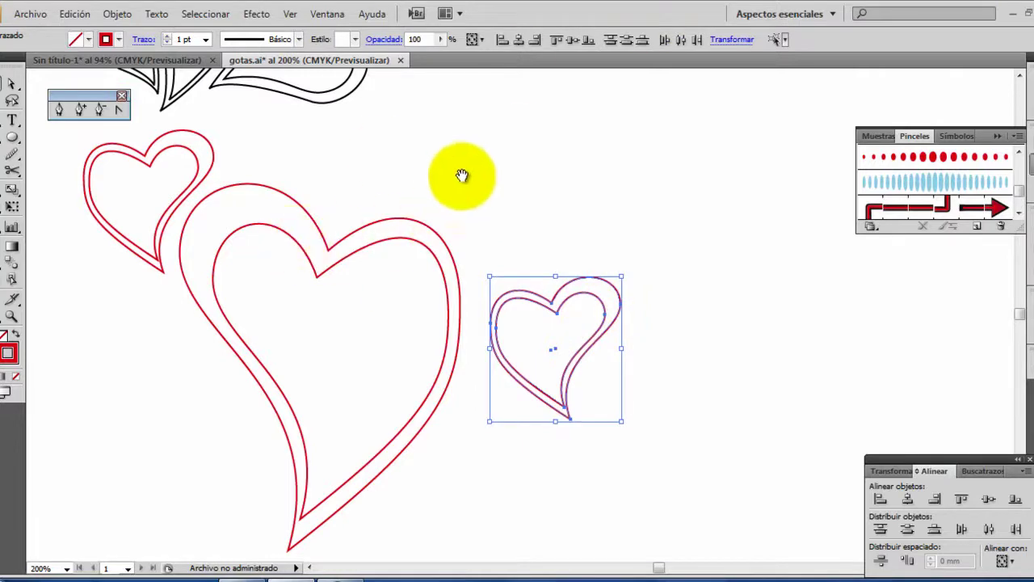
pyautogui.moveTo(461, 173)
pyautogui.mouseDown()
pyautogui.moveTo(453, 483)
pyautogui.moveTo(455, 407)
pyautogui.moveTo(522, 176)
pyautogui.moveTo(522, 116)
pyautogui.moveTo(555, 51)
pyautogui.mouseUp()
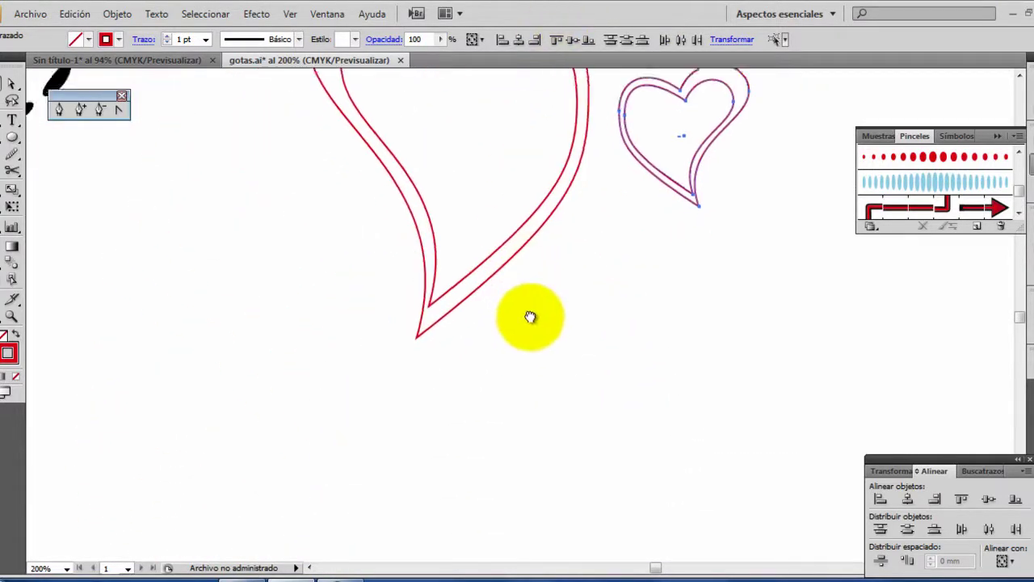
pyautogui.moveTo(529, 316)
pyautogui.mouseDown()
pyautogui.moveTo(512, 245)
pyautogui.moveTo(530, 292)
pyautogui.mouseUp()
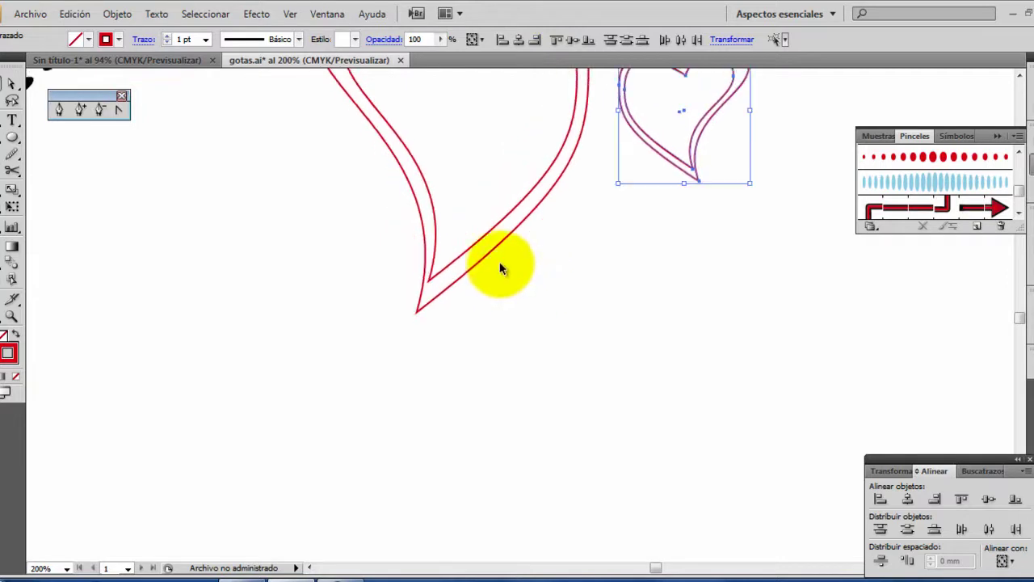
# Pick the Ellipse tool, toggle fill and stroke colours, and deselect the small heart.
pyautogui.click(12, 138)
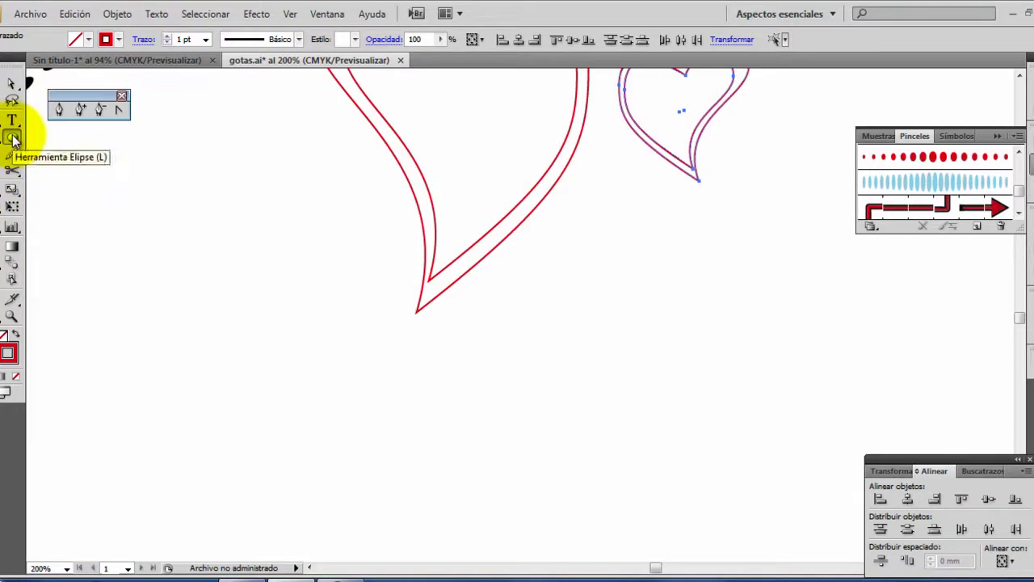
pyautogui.click(15, 332)
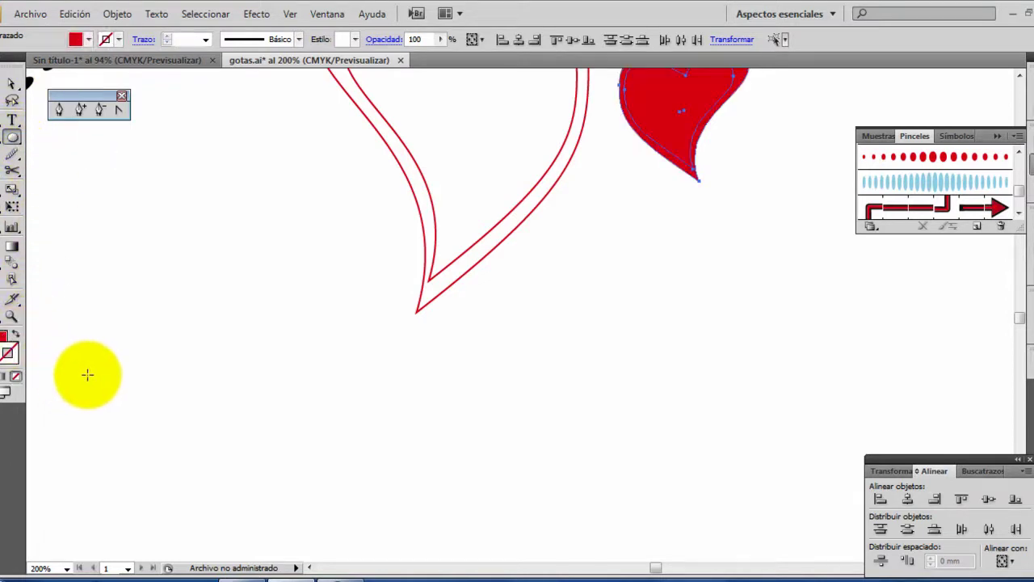
pyautogui.hotkey('shift', 'x')
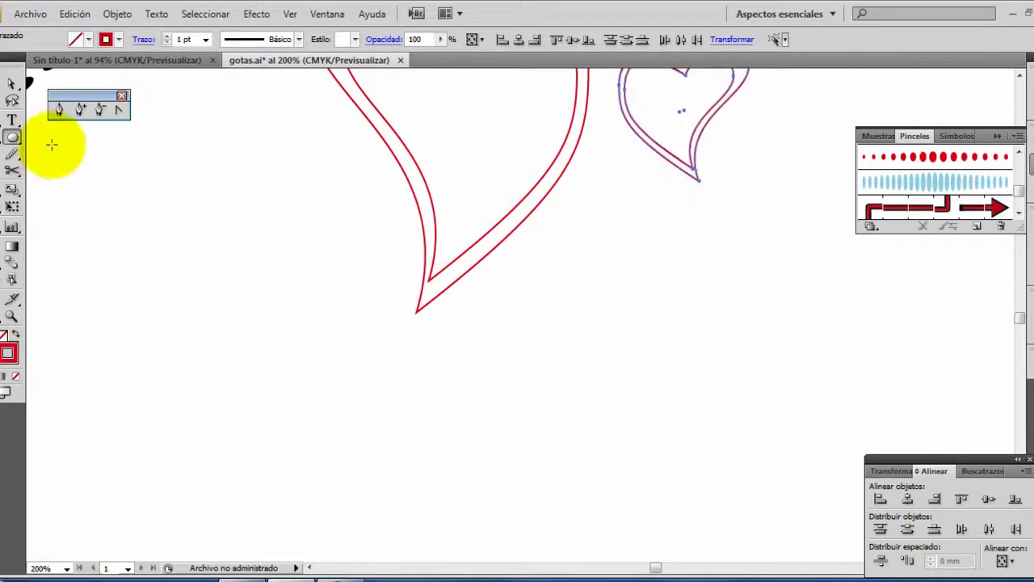
pyautogui.click(12, 84)
pyautogui.click(118, 315)
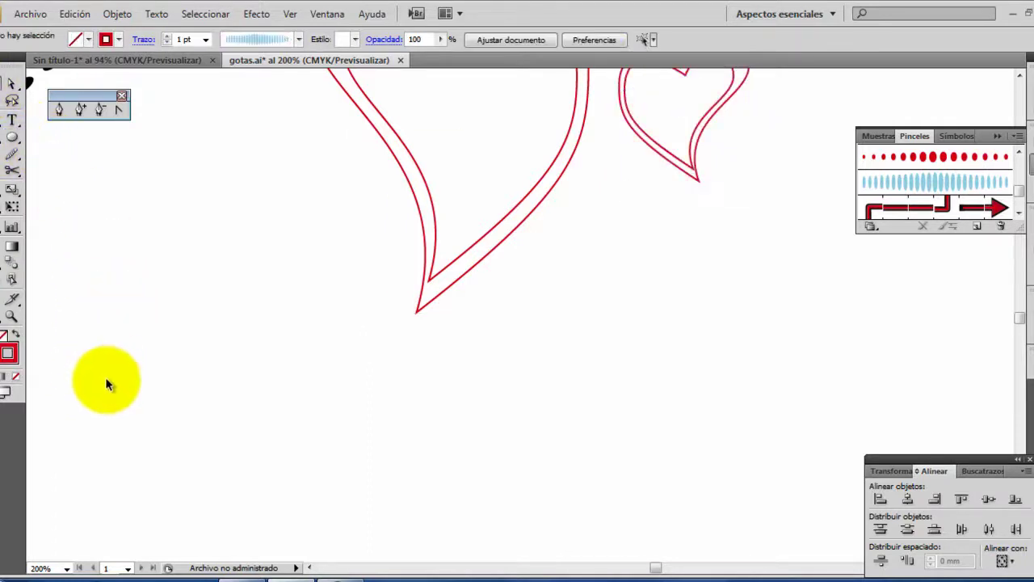
# Draw three red-filled dots in a row, the middle one larger at about 4.057 mm.
pyautogui.click(12, 137)
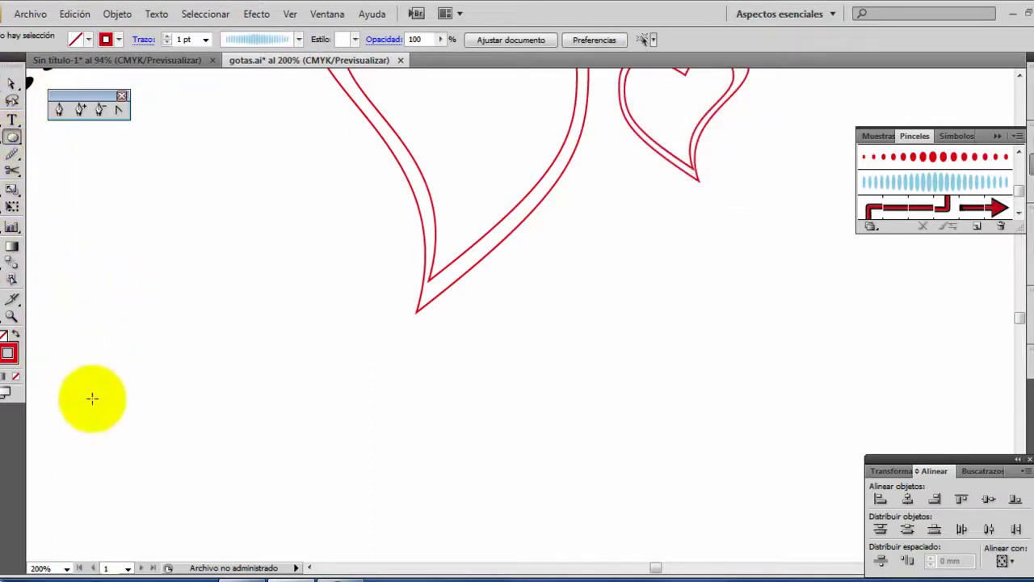
pyautogui.moveTo(98, 410); pyautogui.dragTo(106, 416)
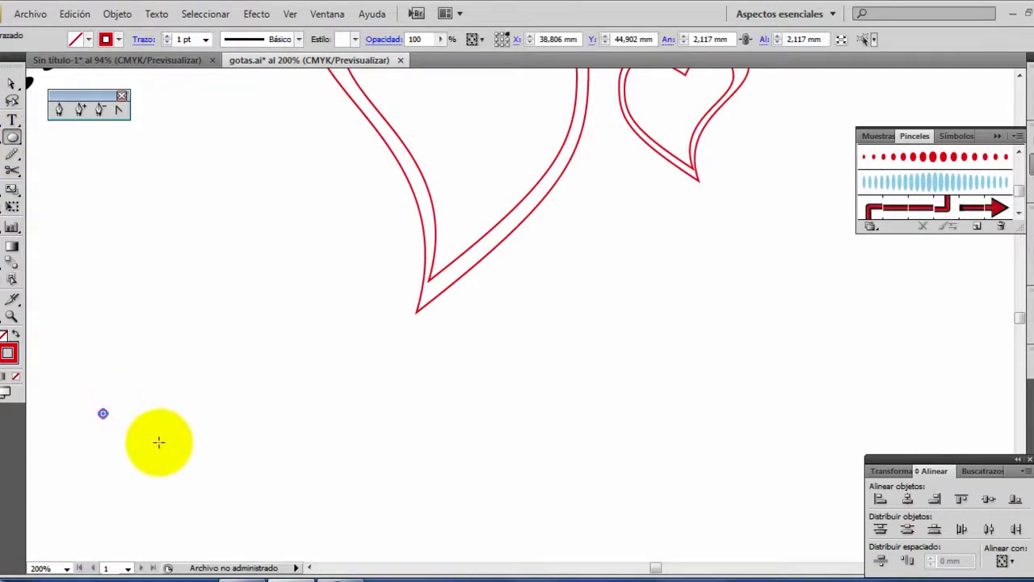
pyautogui.click(15, 334)
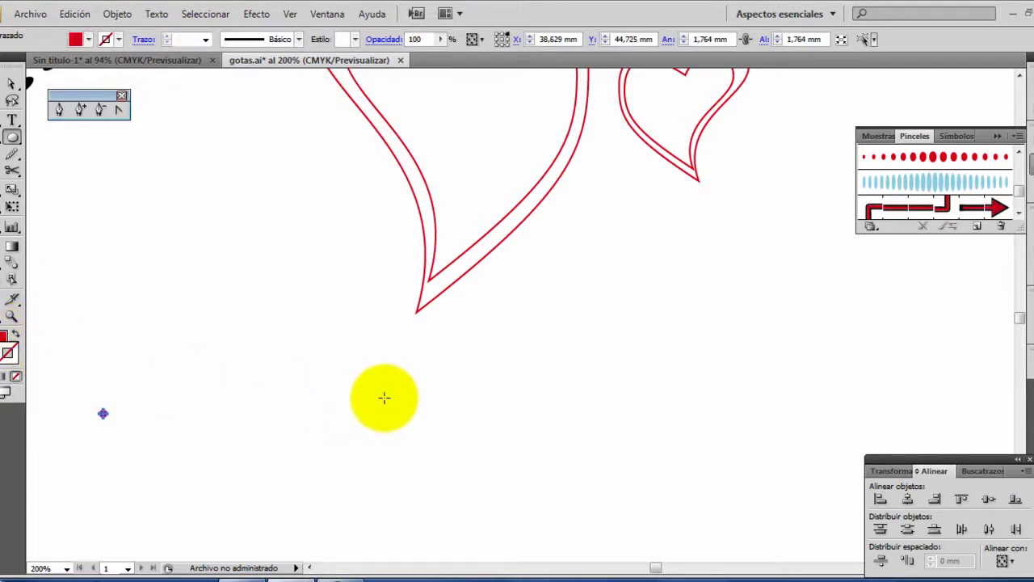
pyautogui.moveTo(384, 397); pyautogui.dragTo(402, 415)
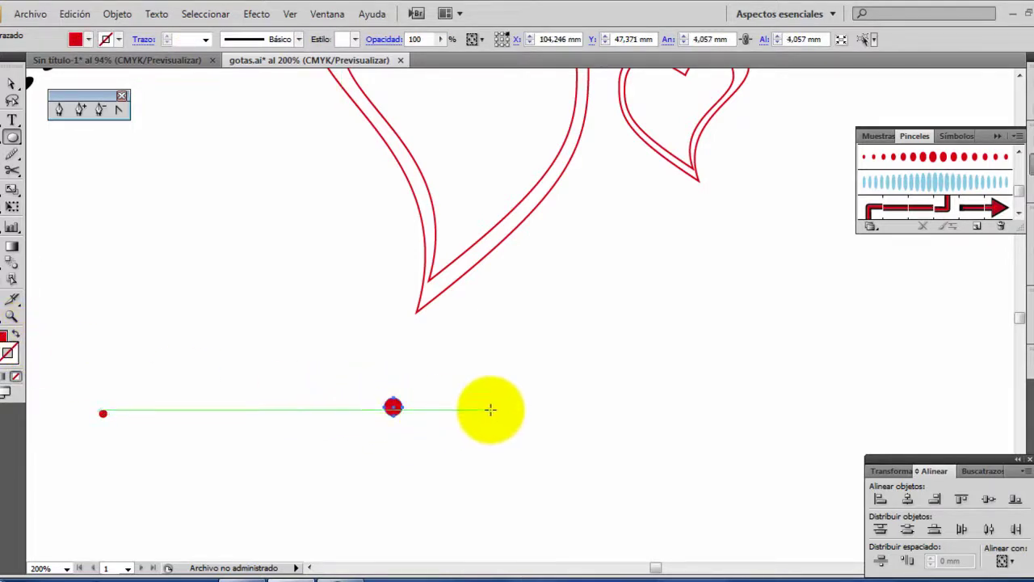
pyautogui.moveTo(629, 404); pyautogui.dragTo(636, 408)
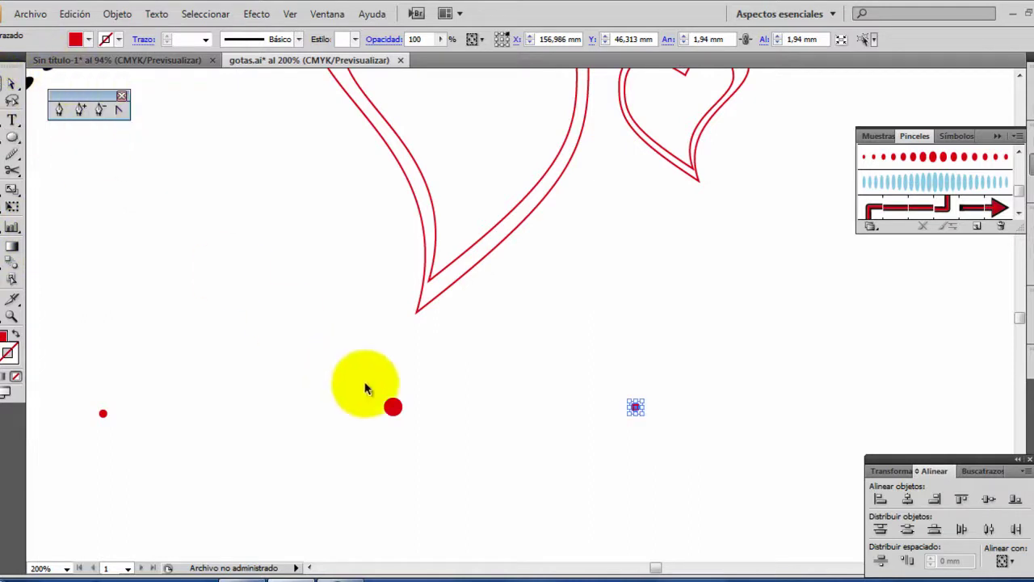
pyautogui.moveTo(392, 407); pyautogui.dragTo(365, 407)
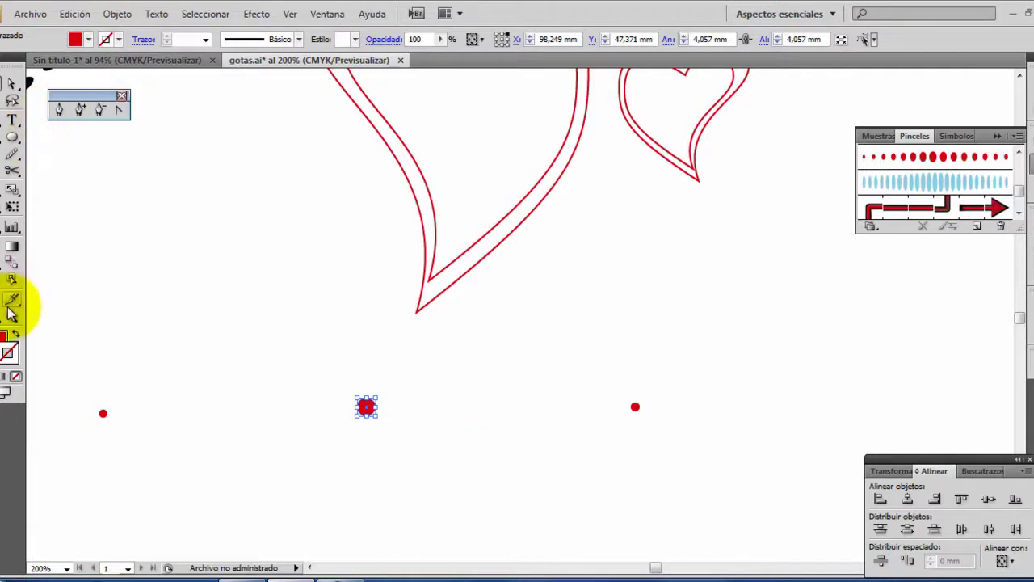
# Set Blend Options to 8 specified steps with align-to-path orientation.
pyautogui.doubleClick(12, 264)
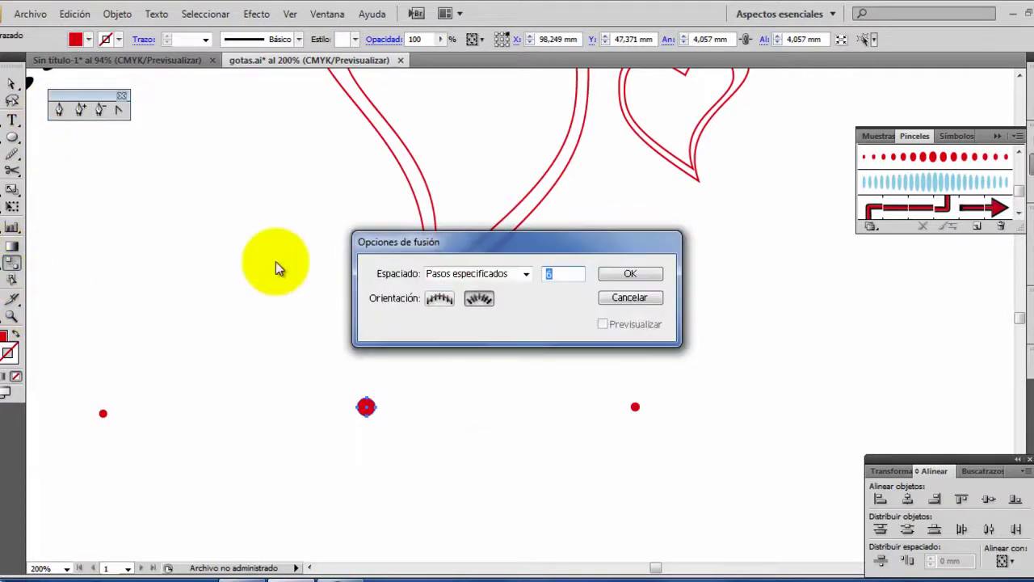
pyautogui.click(480, 302)
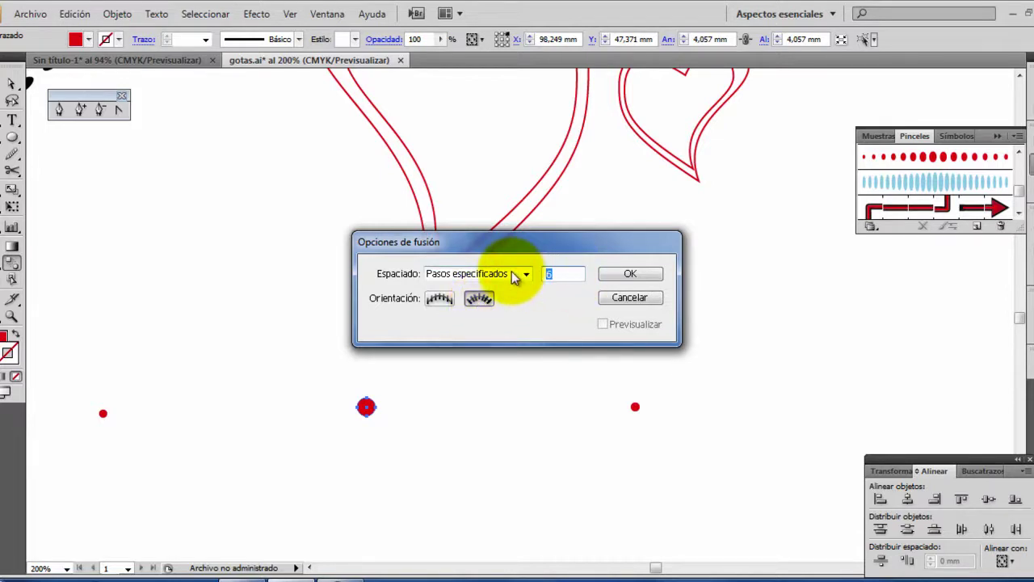
pyautogui.write('8')
pyautogui.click(630, 274)
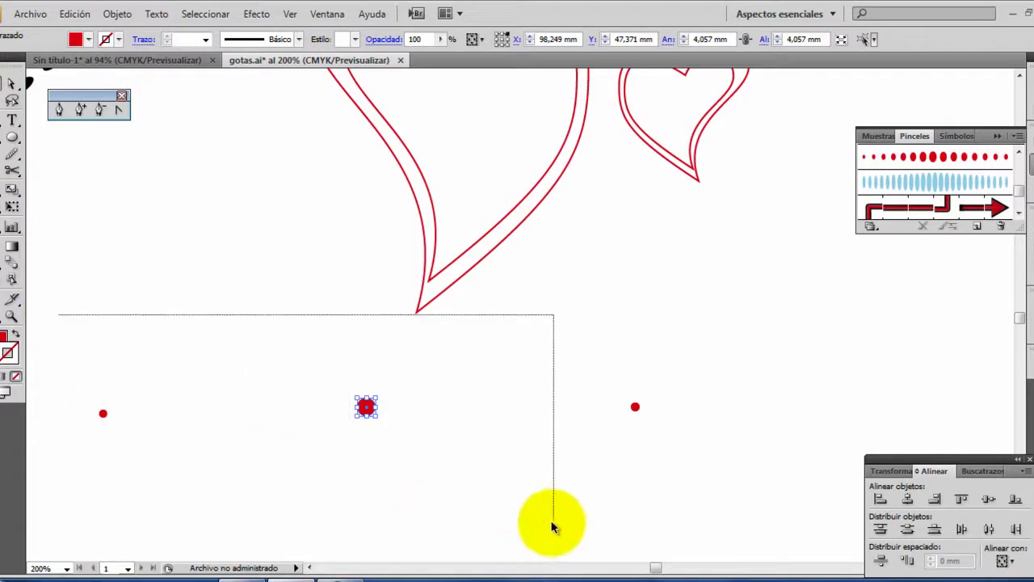
# Align the three dots vertically and blend them left to right into a 120.121 mm graduated row.
pyautogui.moveTo(59, 313); pyautogui.dragTo(655, 477)
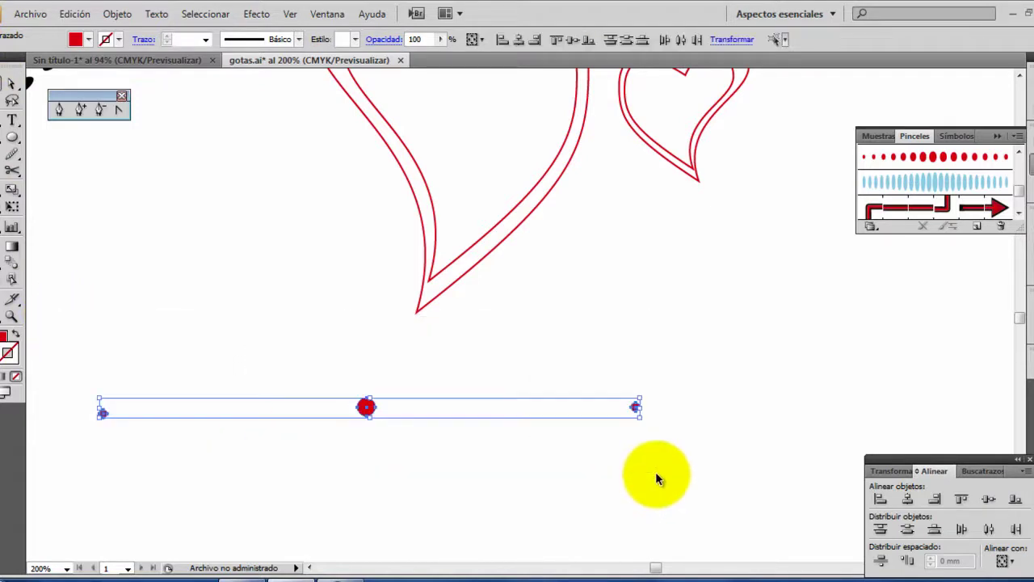
pyautogui.click(907, 529)
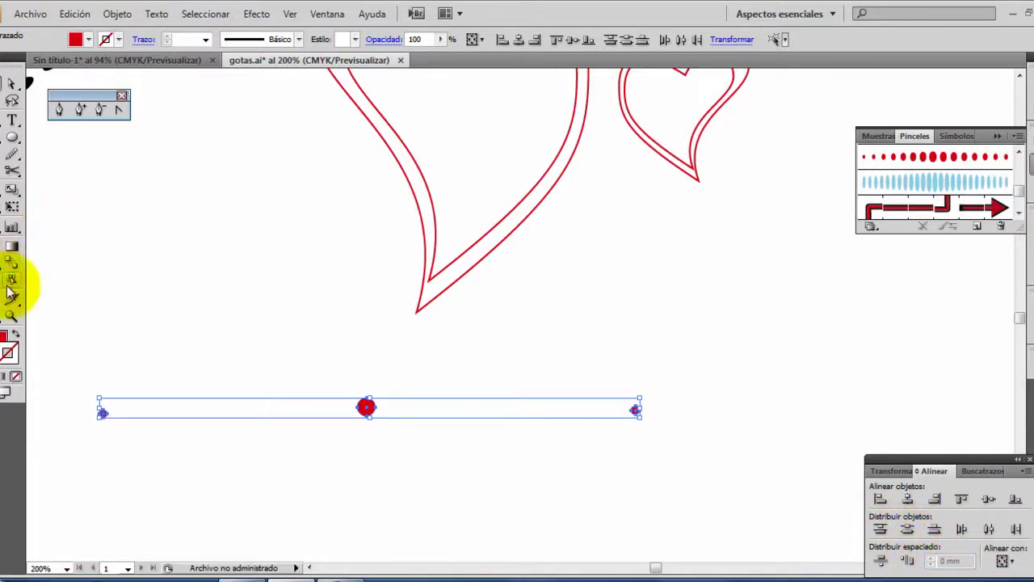
pyautogui.click(11, 263)
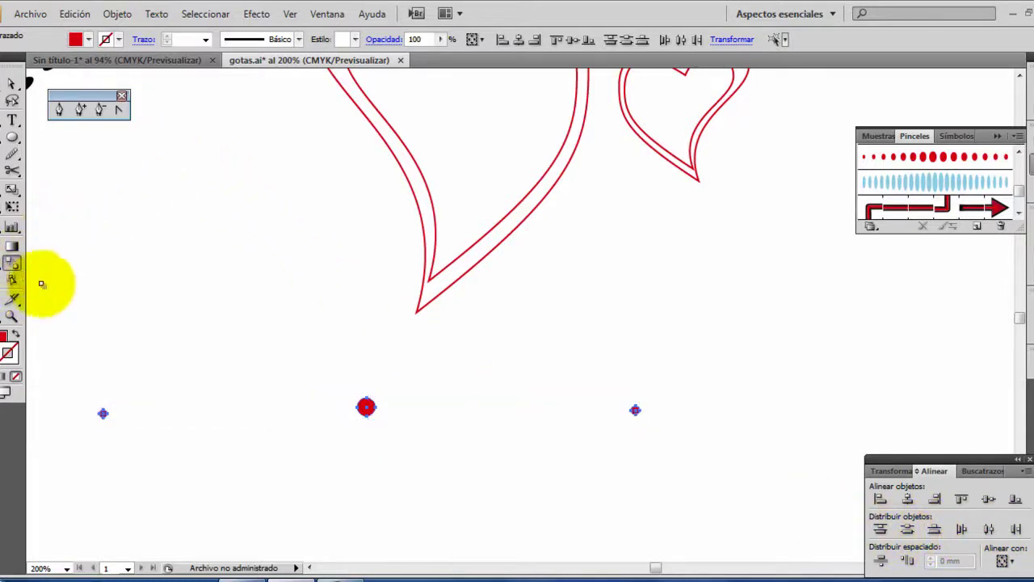
pyautogui.click(103, 414)
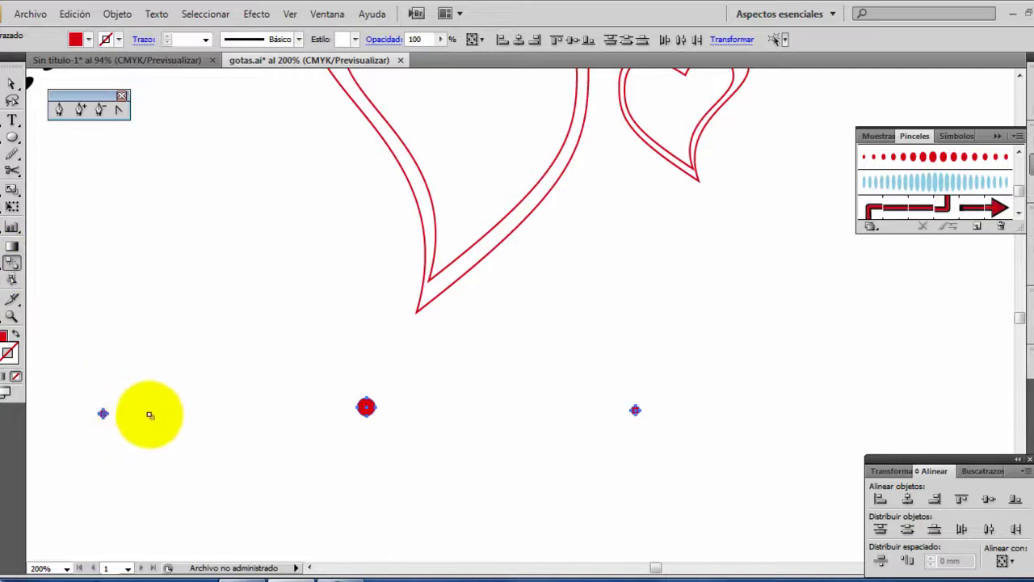
pyautogui.click(367, 406)
pyautogui.click(635, 410)
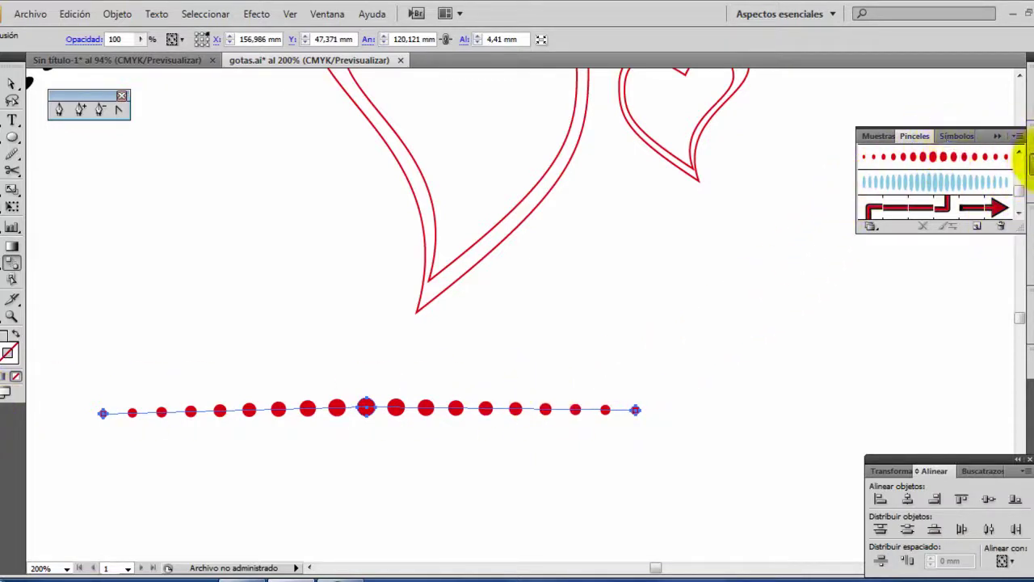
# Save the dot row as art brush 'Pincel de arte 6' with Colorization Ninguno, then delete the original row.
pyautogui.click(1026, 161)
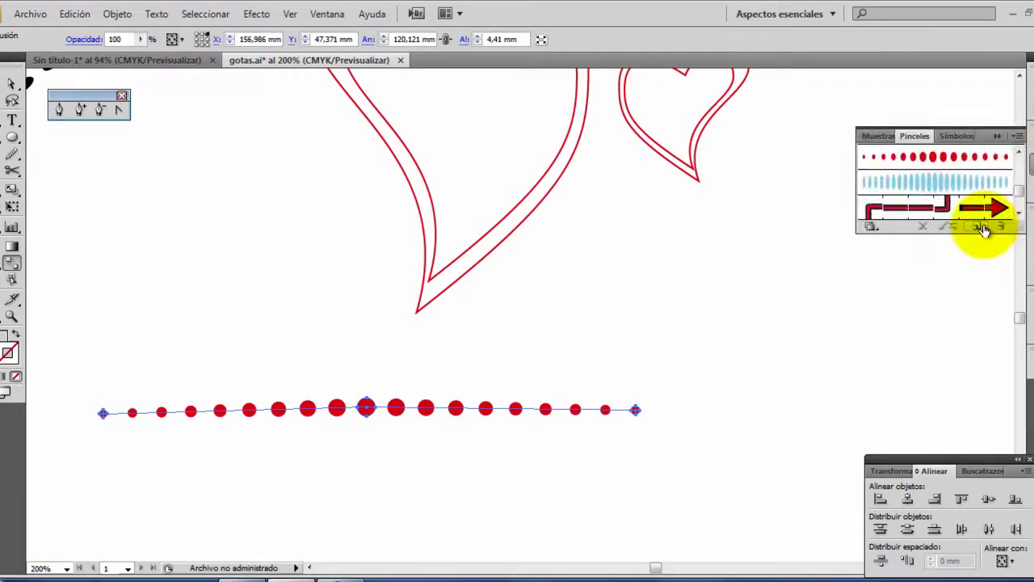
pyautogui.click(978, 226)
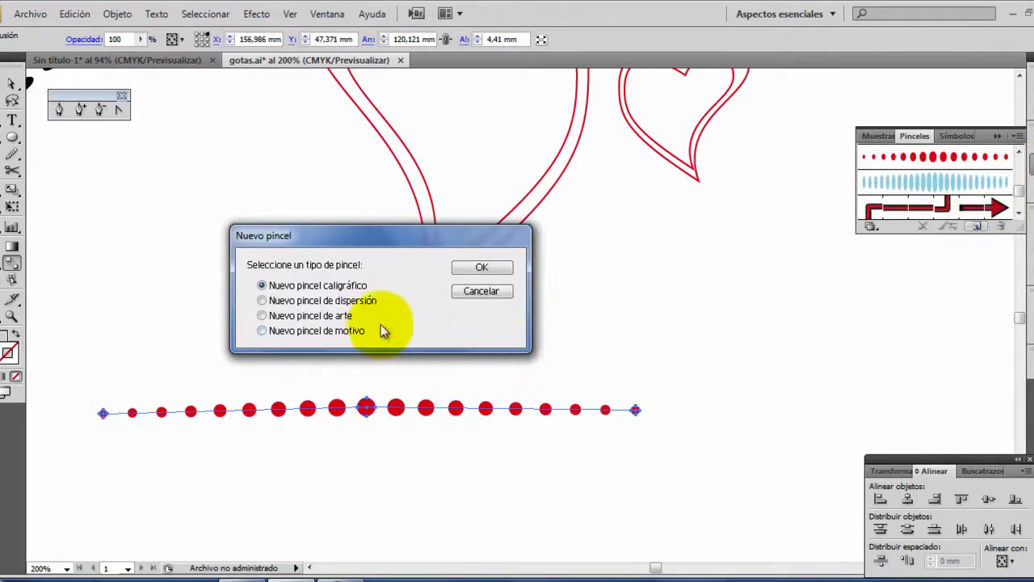
pyautogui.click(263, 316)
pyautogui.click(481, 268)
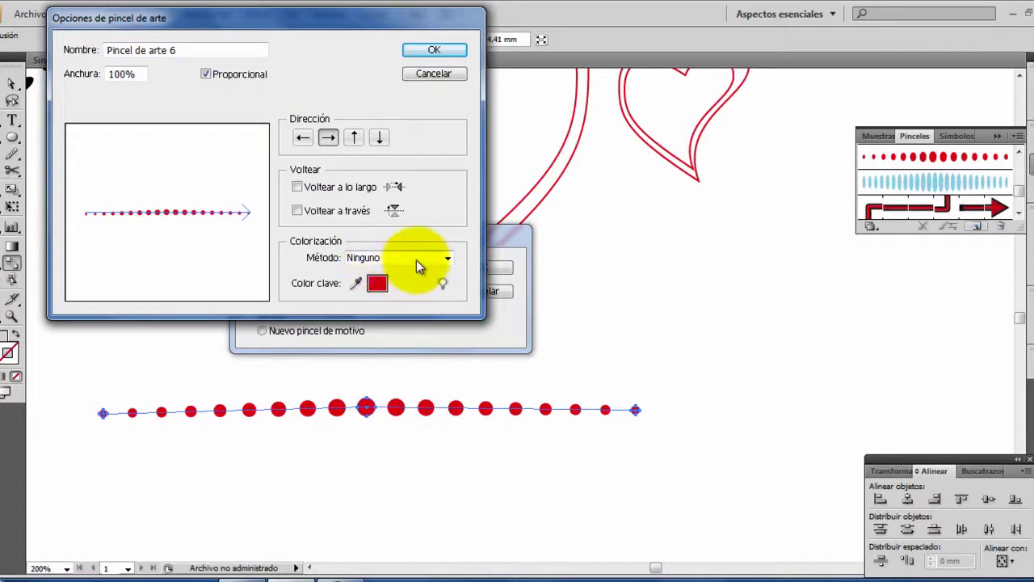
pyautogui.click(446, 258)
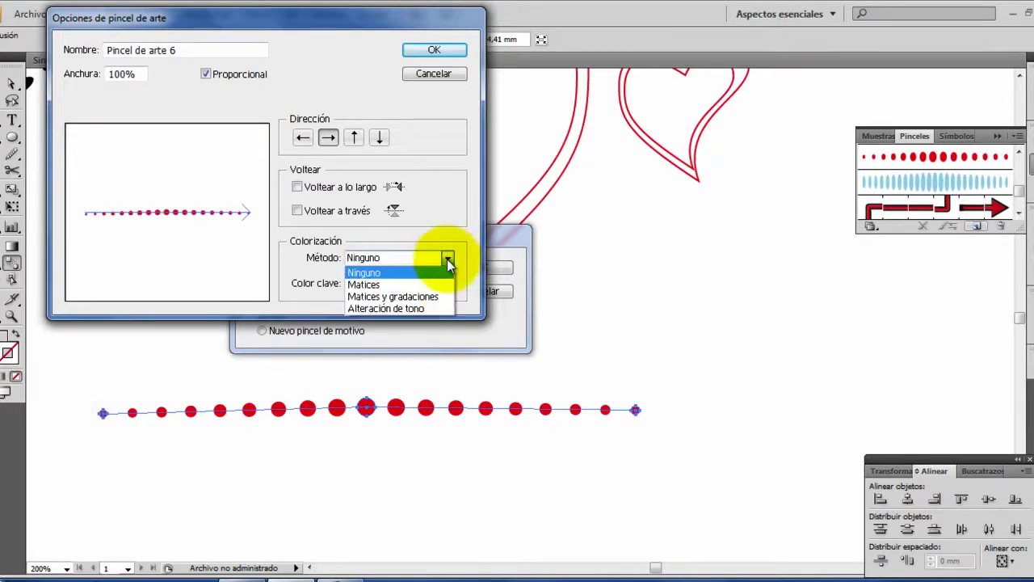
pyautogui.click(443, 299)
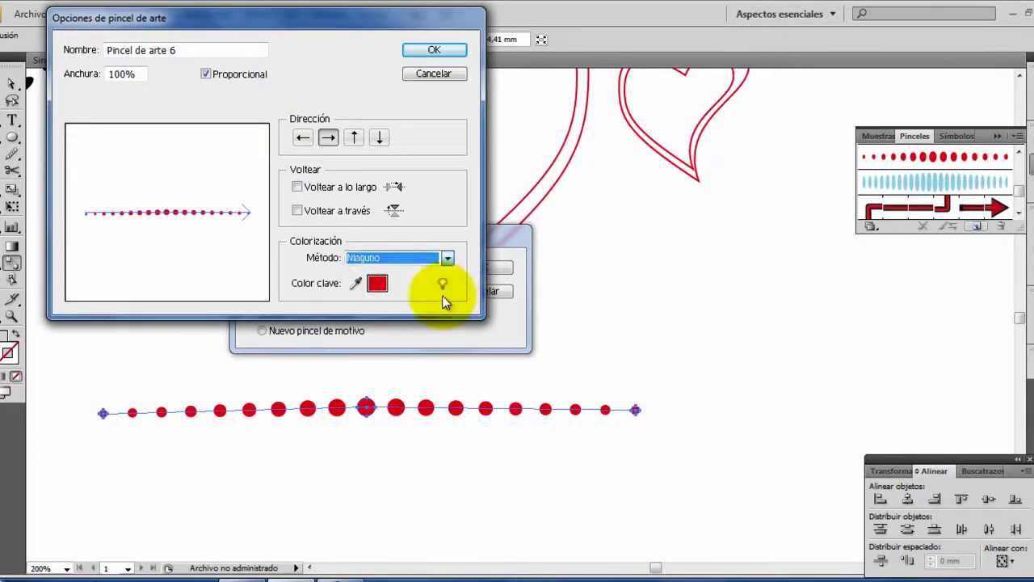
pyautogui.click(434, 52)
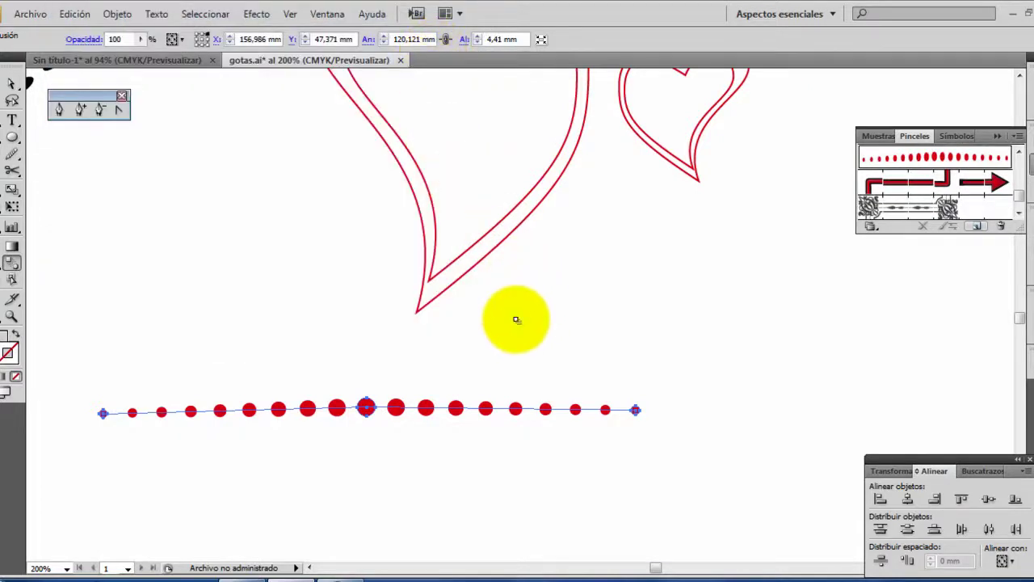
pyautogui.press('Delete')
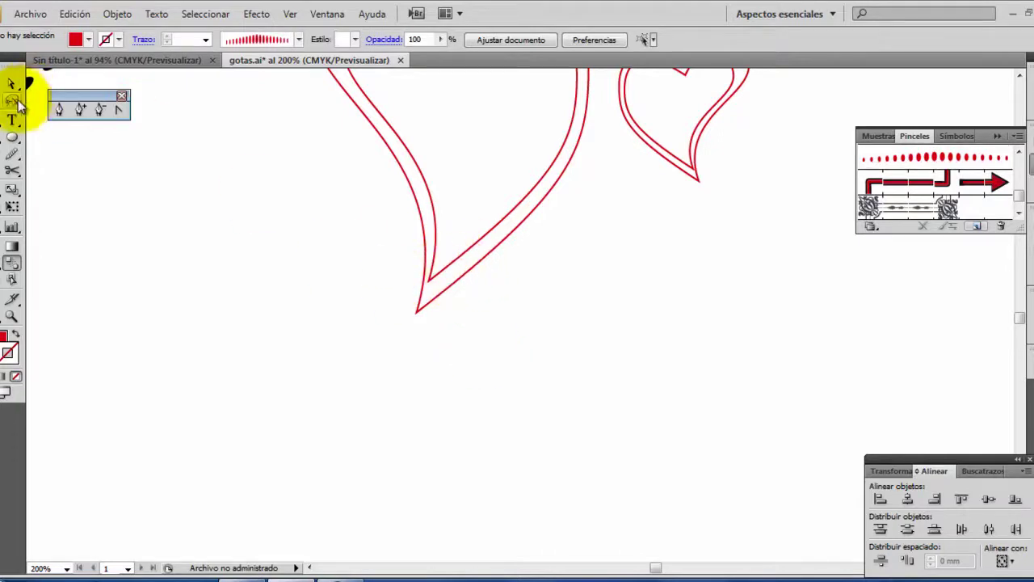
# Give the outer heart a solid red fill and send it backward via Object > Arrange.
pyautogui.click(429, 303)
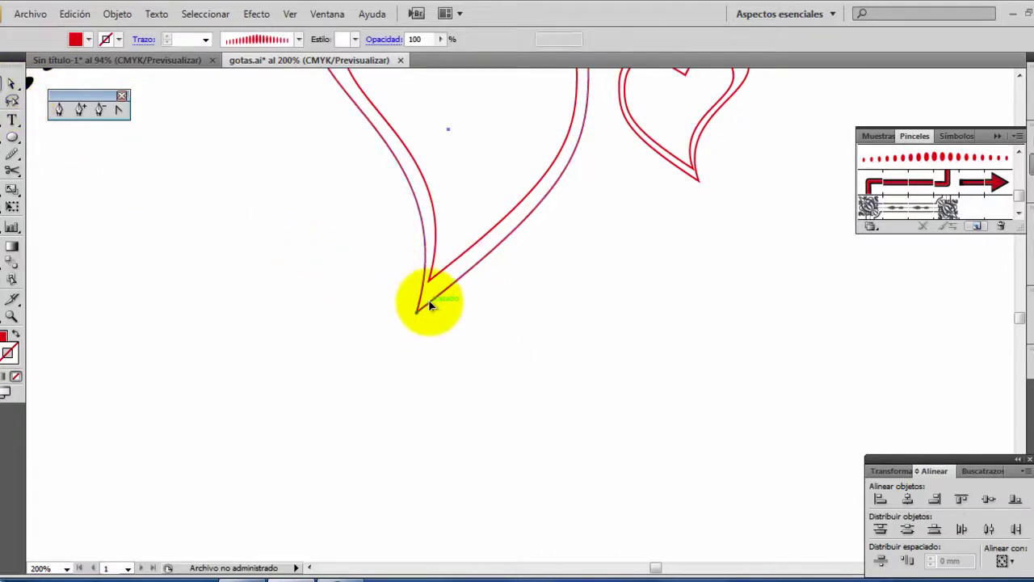
pyautogui.moveTo(658, 299); pyautogui.dragTo(620, 493)
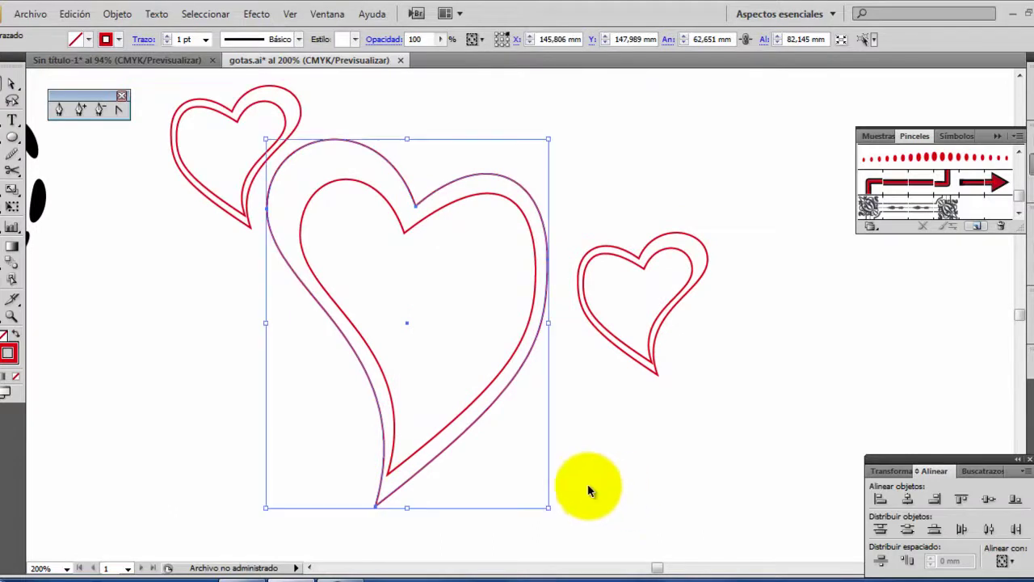
pyautogui.click(15, 334)
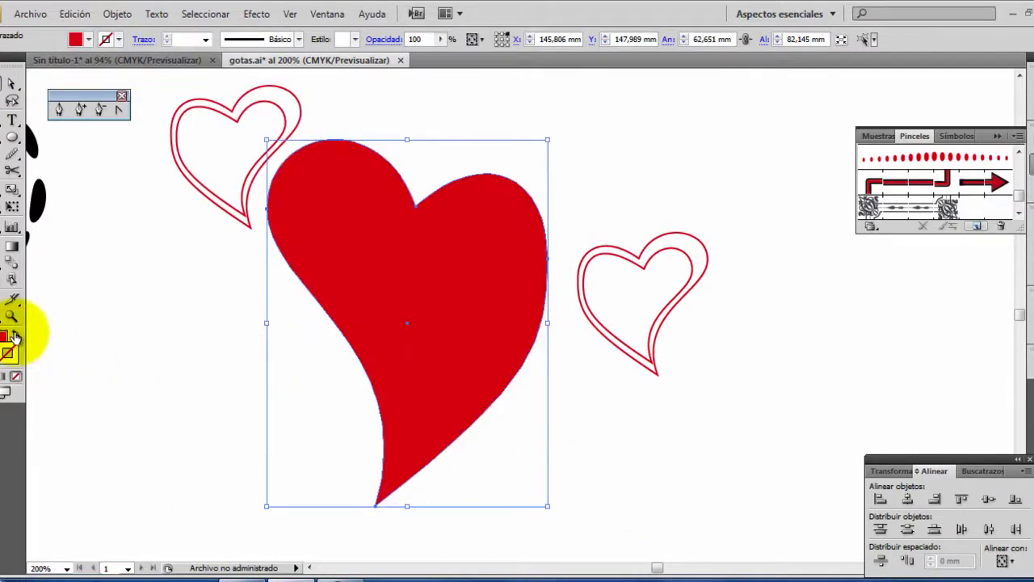
pyautogui.click(438, 138)
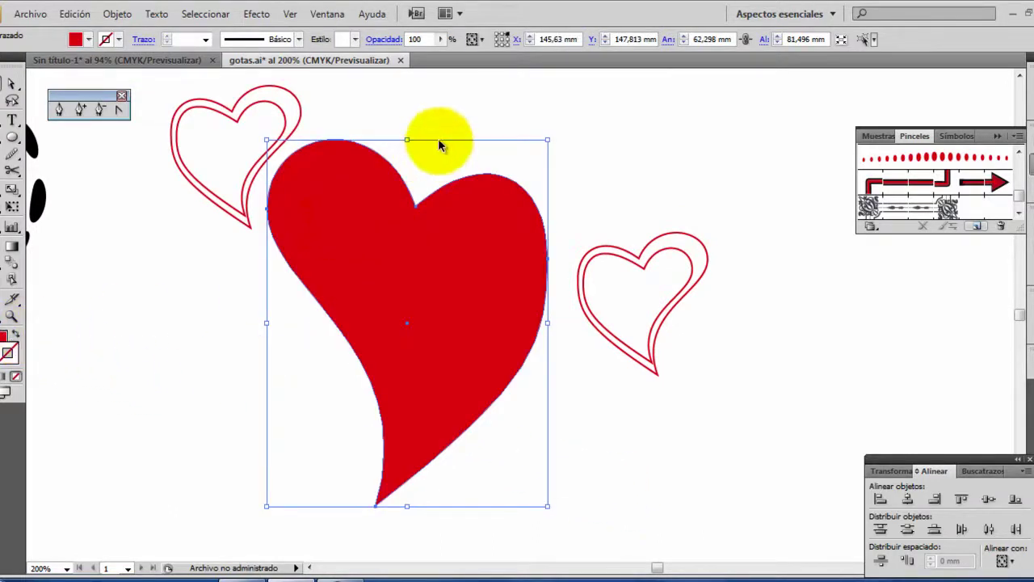
pyautogui.click(406, 210)
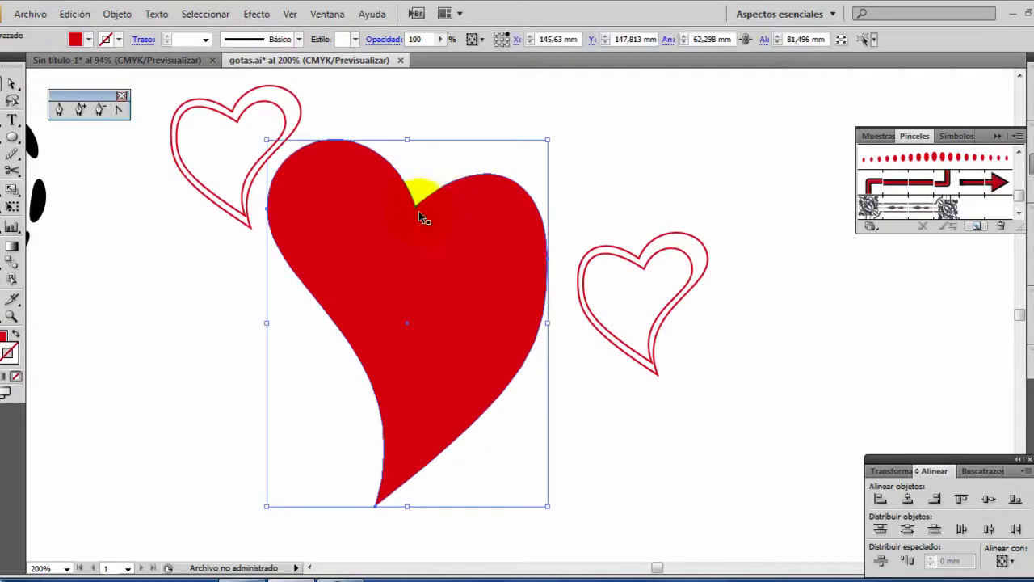
pyautogui.click(119, 16)
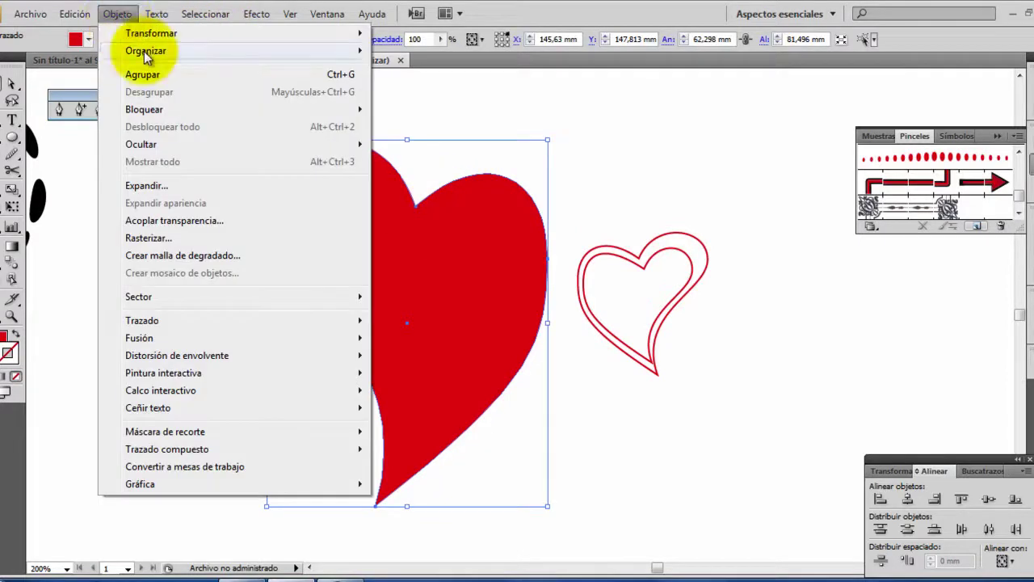
pyautogui.moveTo(145, 50)
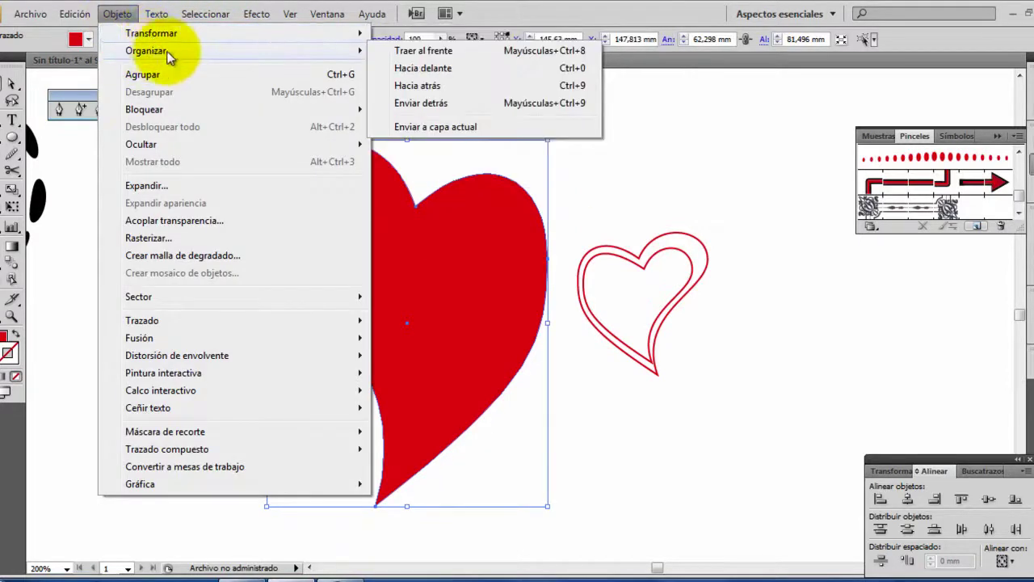
pyautogui.click(463, 91)
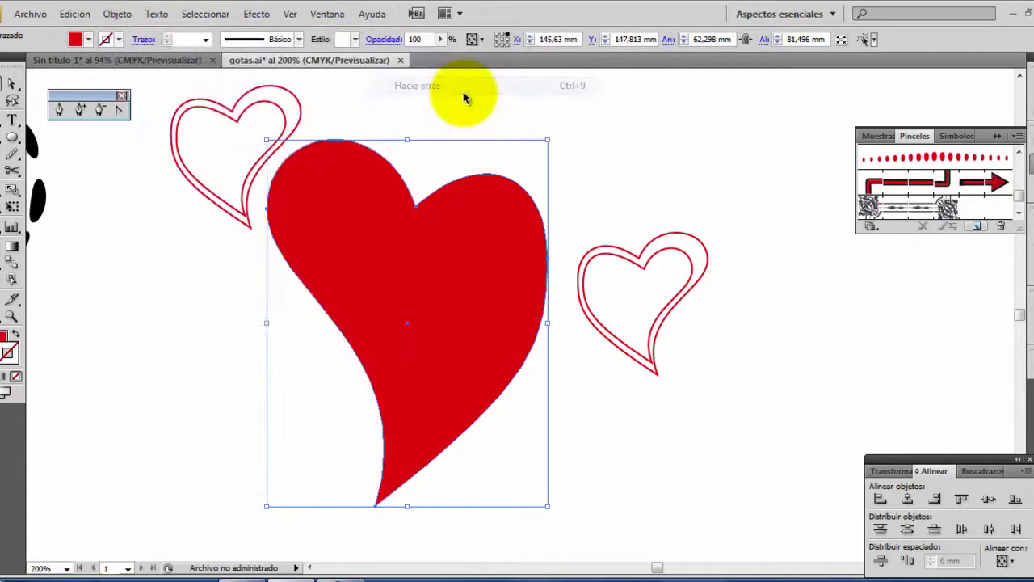
pyautogui.click(370, 187)
# Apply the new dotted brush to the inner heart outline and colour its stroke green.
pyautogui.click(962, 160)
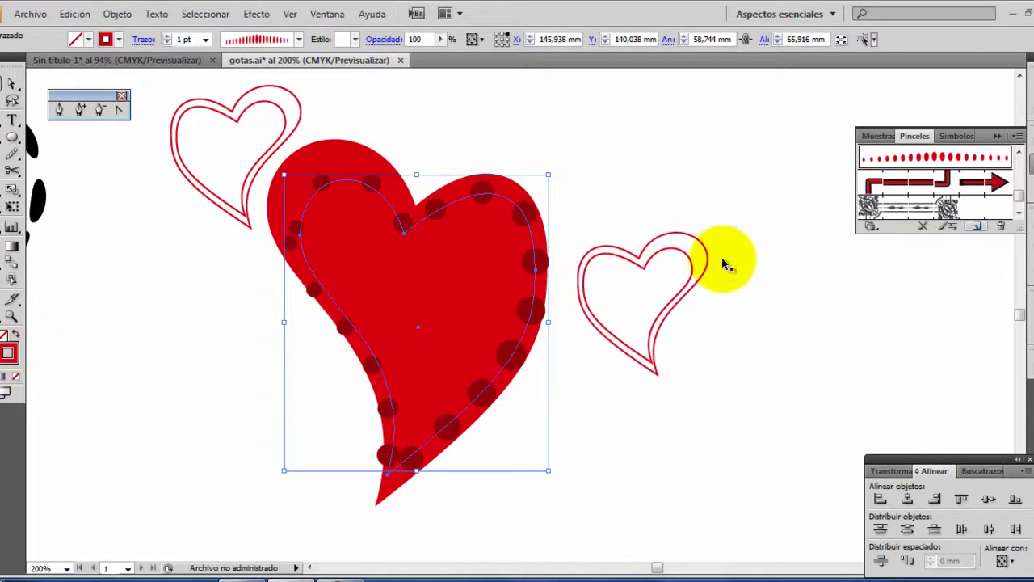
pyautogui.doubleClick(11, 359)
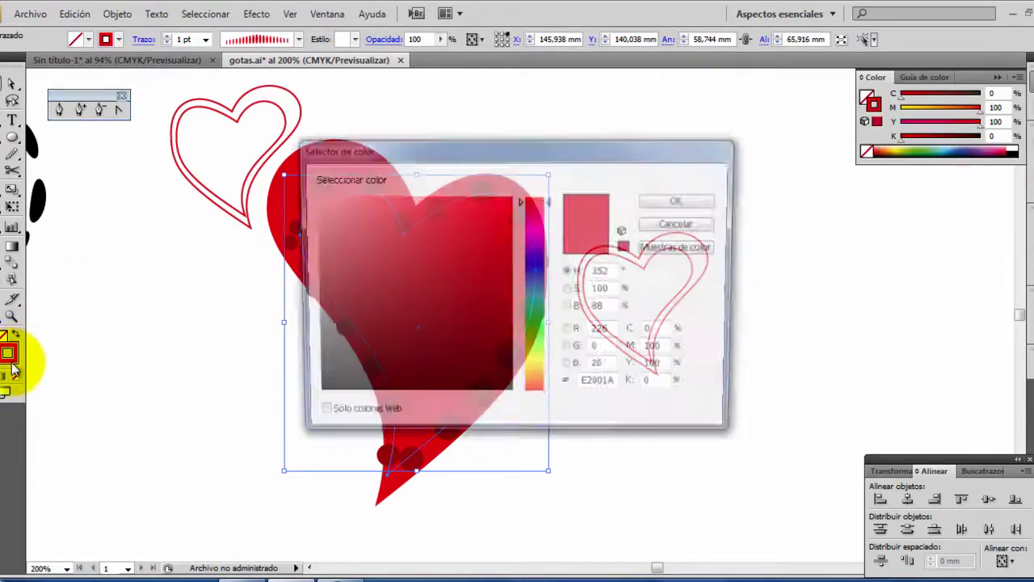
pyautogui.click(535, 312)
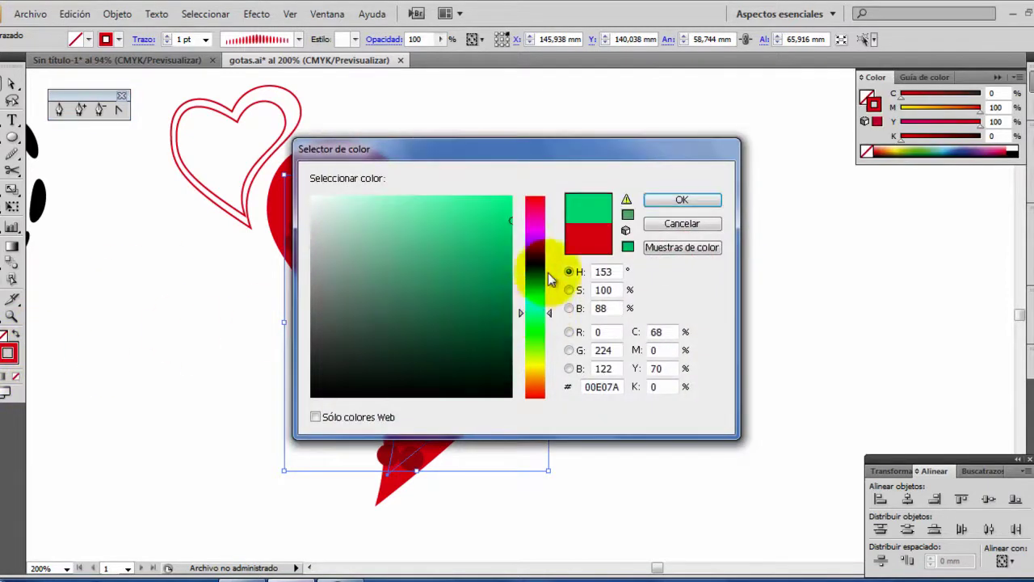
pyautogui.moveTo(605, 157)
pyautogui.mouseDown()
pyautogui.moveTo(746, 186)
pyautogui.moveTo(732, 106)
pyautogui.mouseUp()
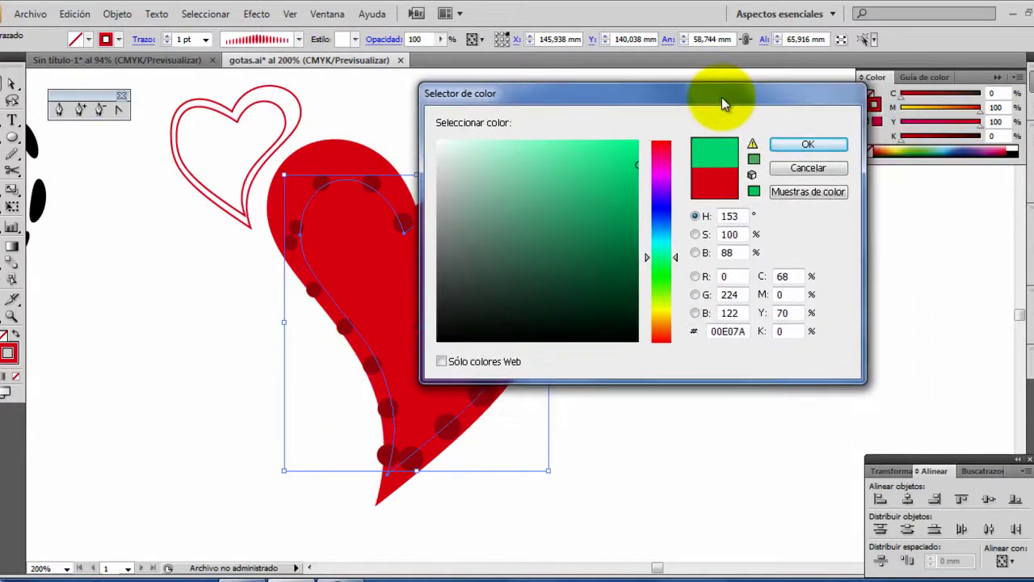
pyautogui.click(807, 145)
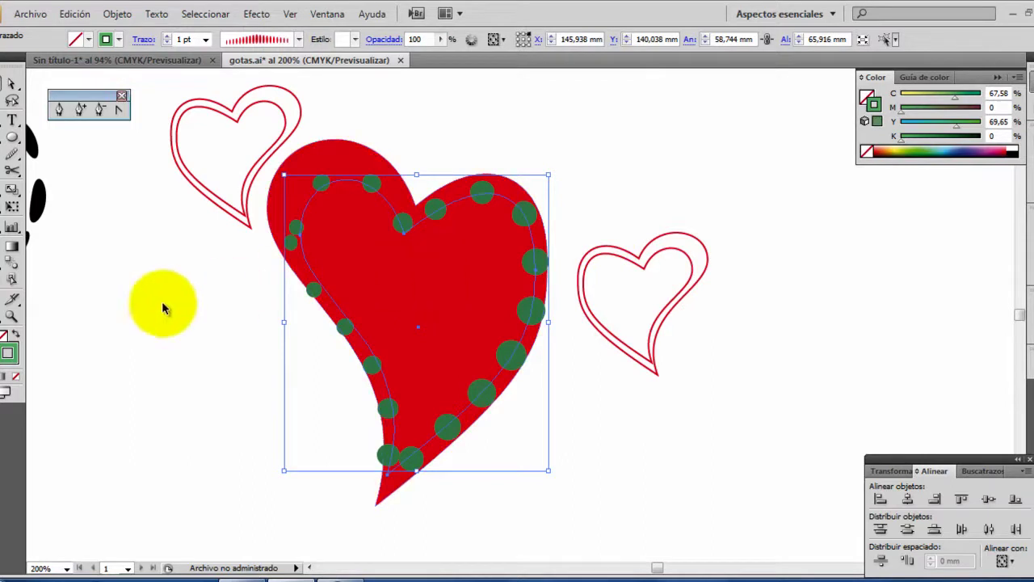
# Shift the stroke hue from green toward yellow so the dots turn olive.
pyautogui.click(23, 345)
pyautogui.doubleClick(23, 347)
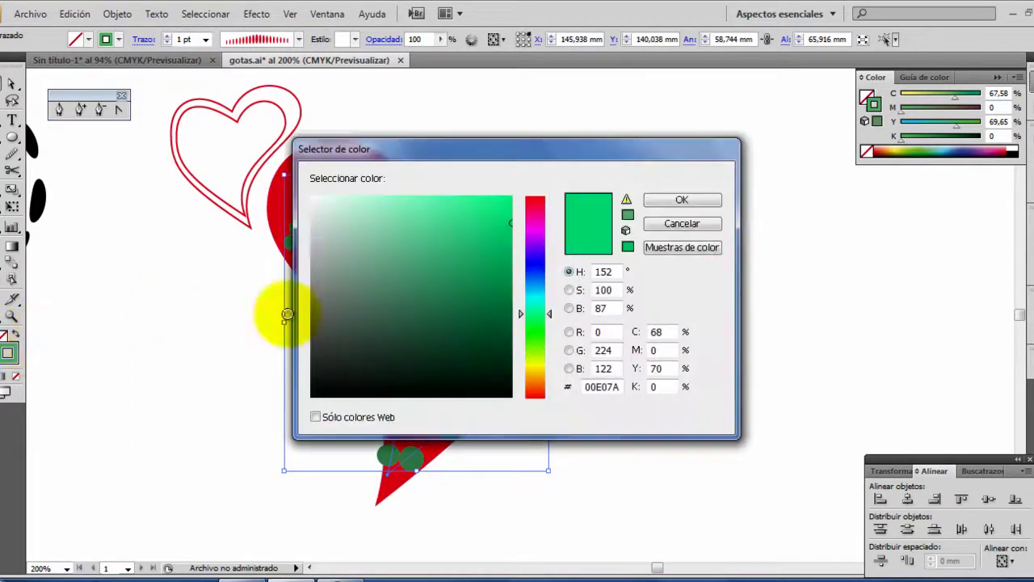
pyautogui.click(533, 225)
pyautogui.moveTo(521, 214); pyautogui.dragTo(533, 366)
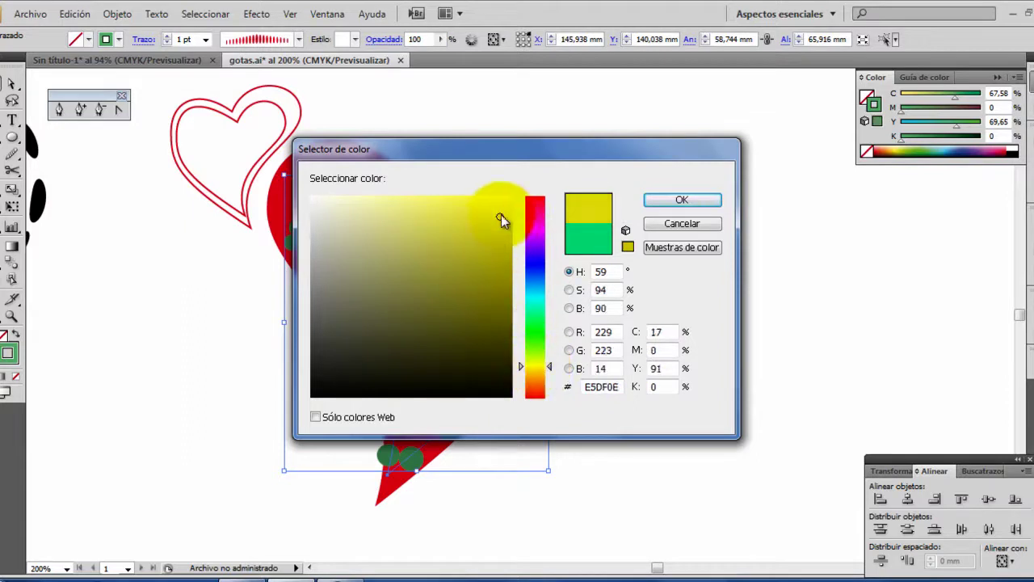
pyautogui.click(683, 200)
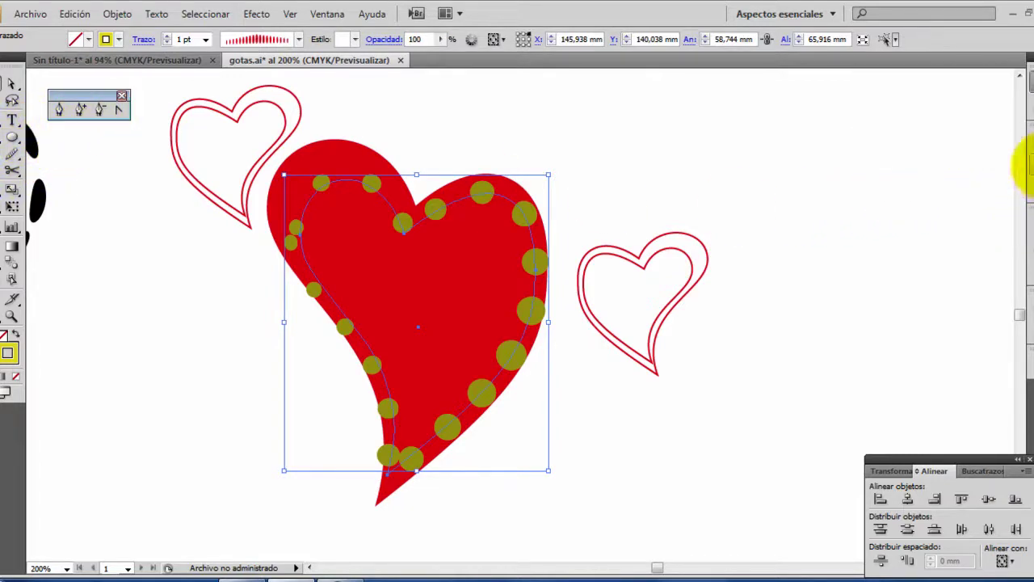
pyautogui.click(1026, 166)
# Confirm the 'Pincel de arte 6' art brush options with 'Matices y gradaciones' colorization.
pyautogui.doubleClick(949, 158)
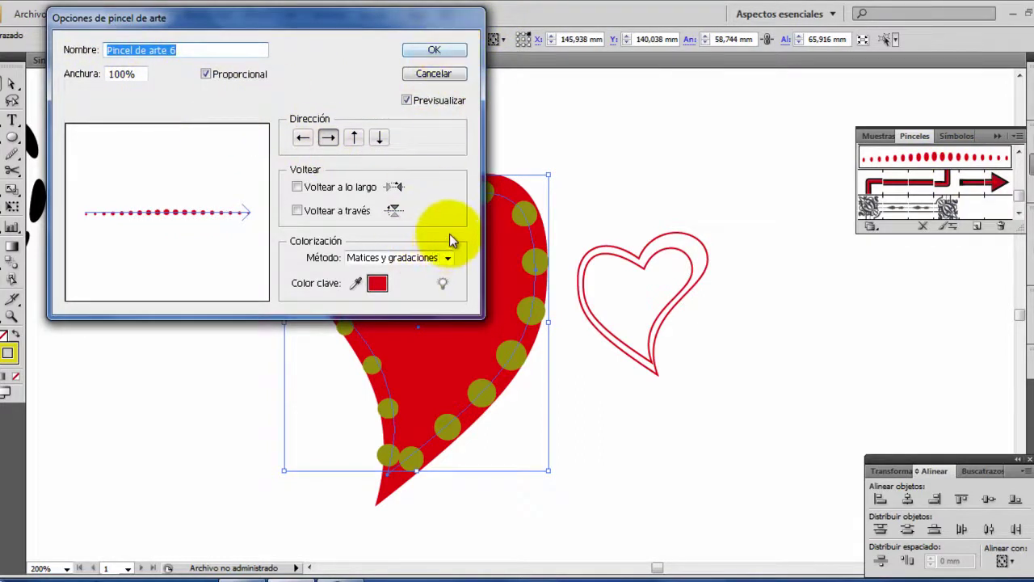
pyautogui.click(449, 46)
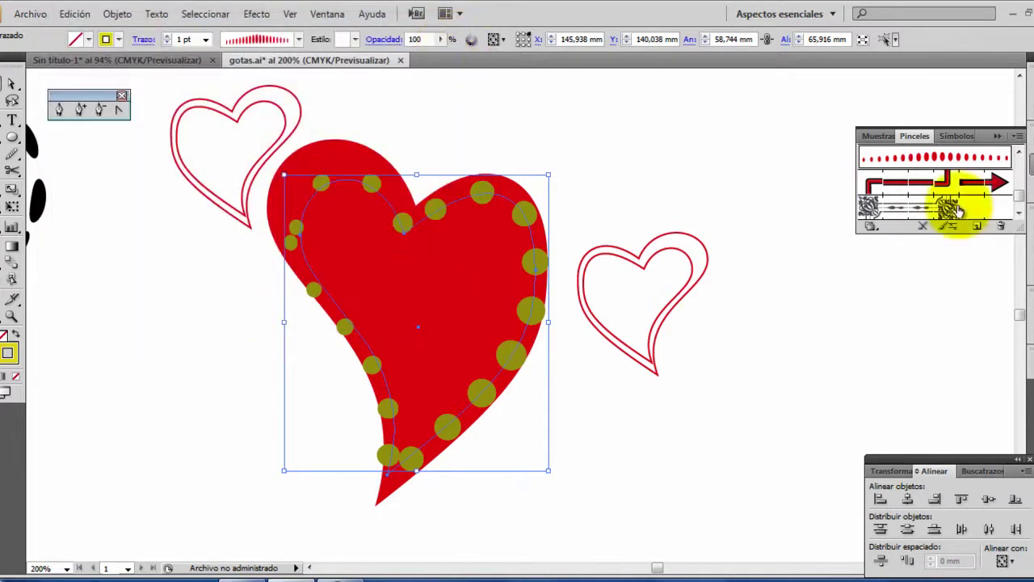
# Cut the dotted heart outline with Scissors at the top dip, lower sides and bottom tip.
pyautogui.click(13, 171)
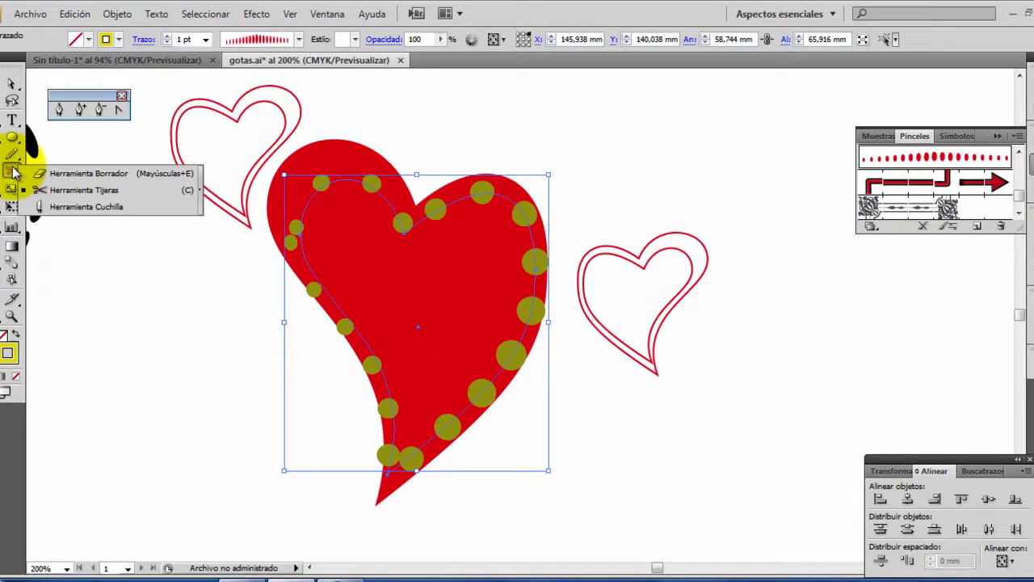
pyautogui.click(44, 196)
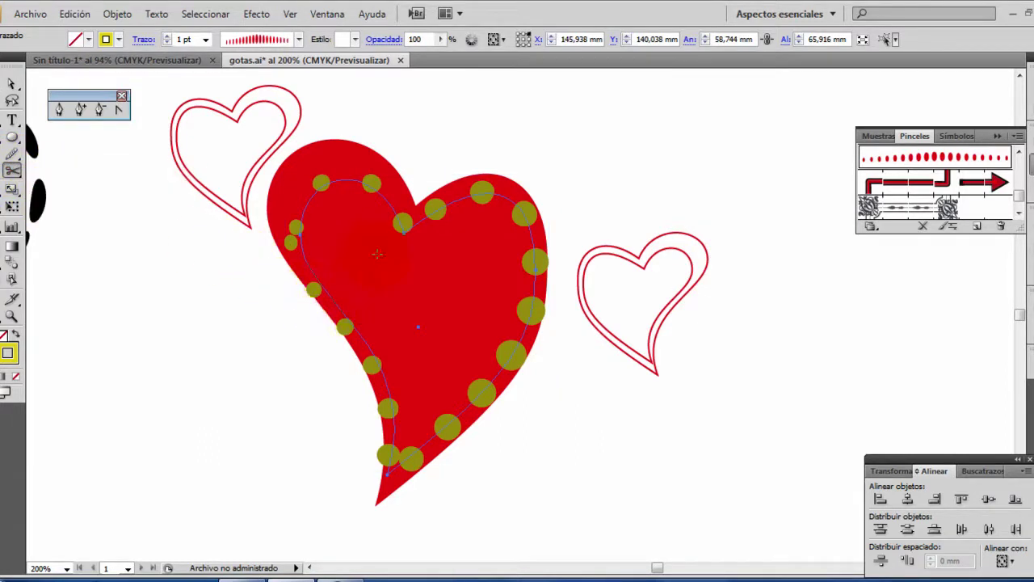
pyautogui.click(403, 223)
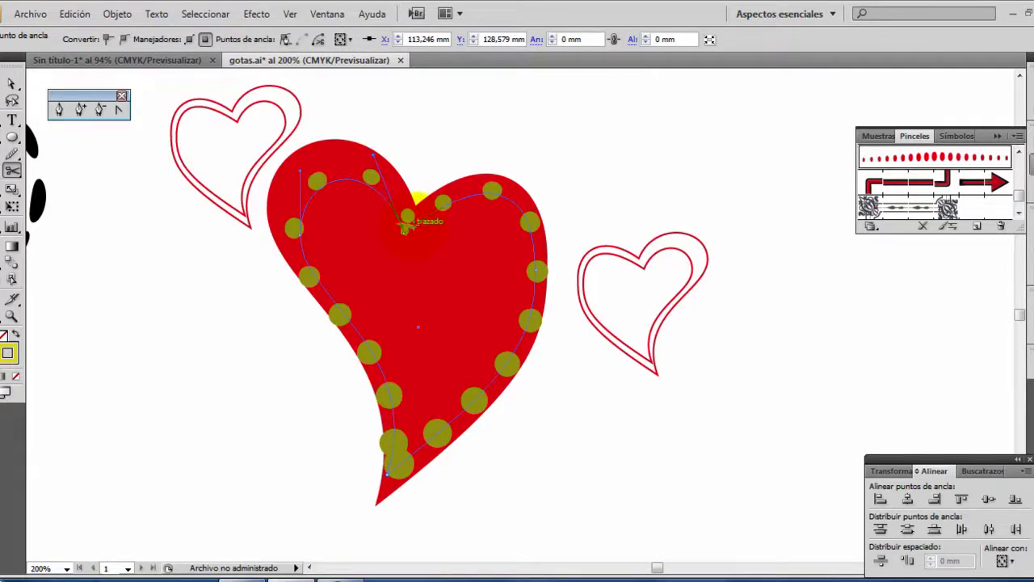
pyautogui.click(403, 224)
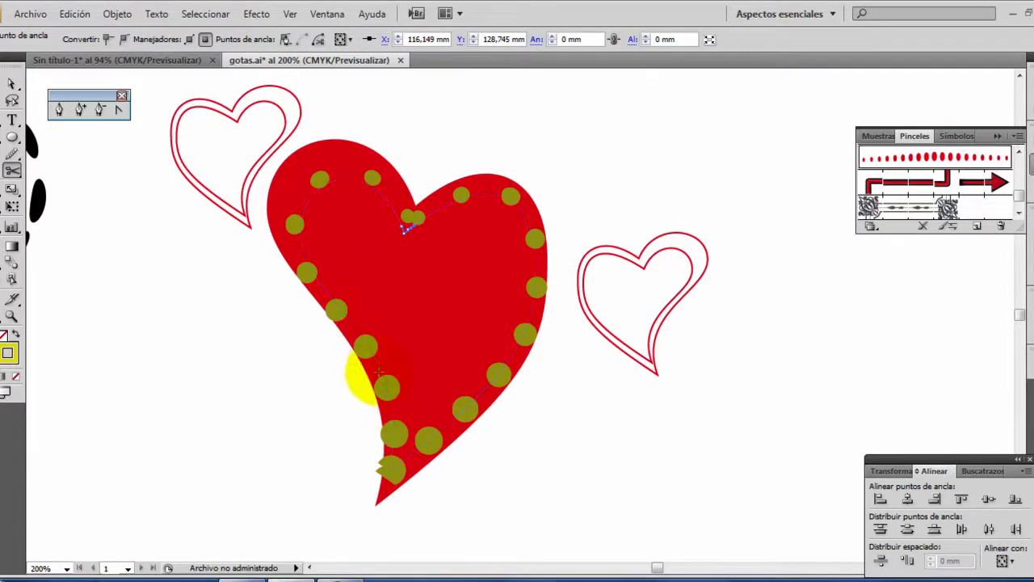
pyautogui.click(357, 330)
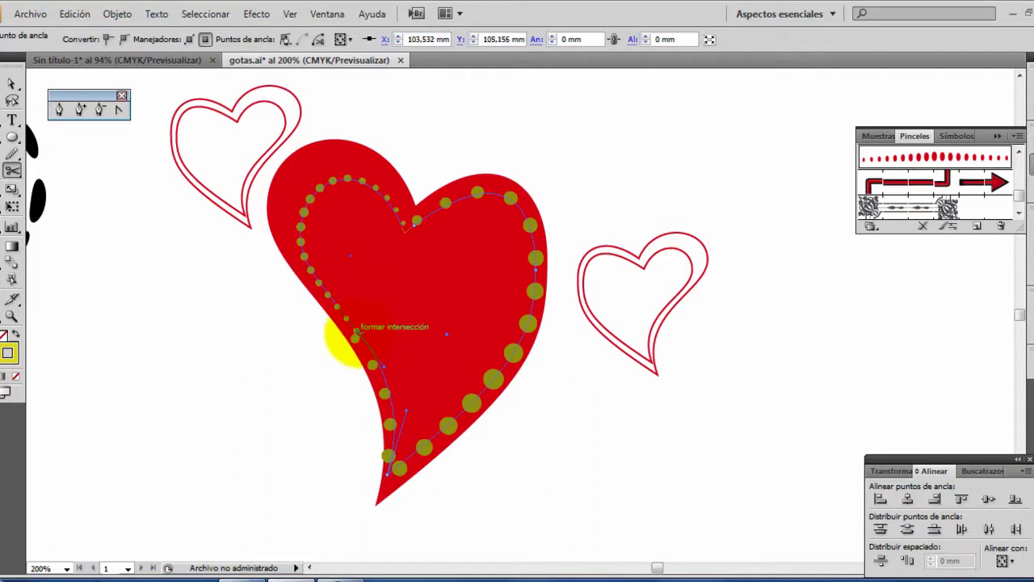
pyautogui.click(459, 413)
pyautogui.click(237, 456)
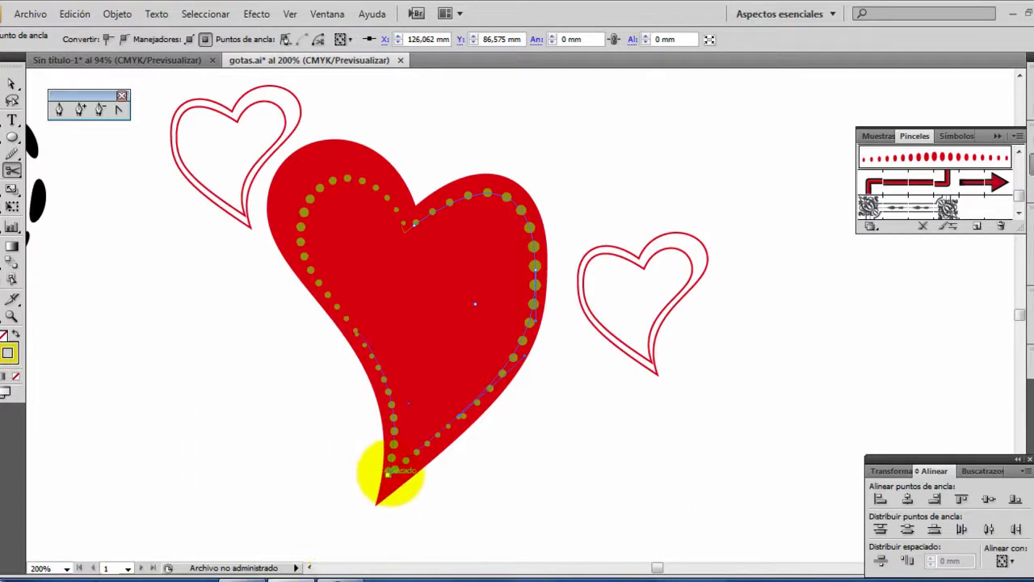
pyautogui.click(390, 471)
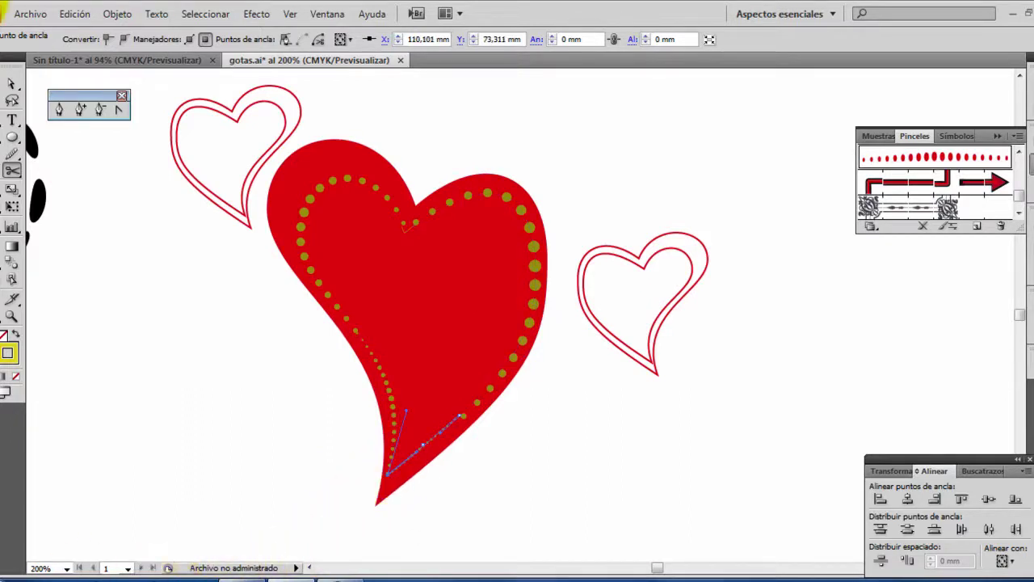
pyautogui.click(11, 84)
pyautogui.click(74, 324)
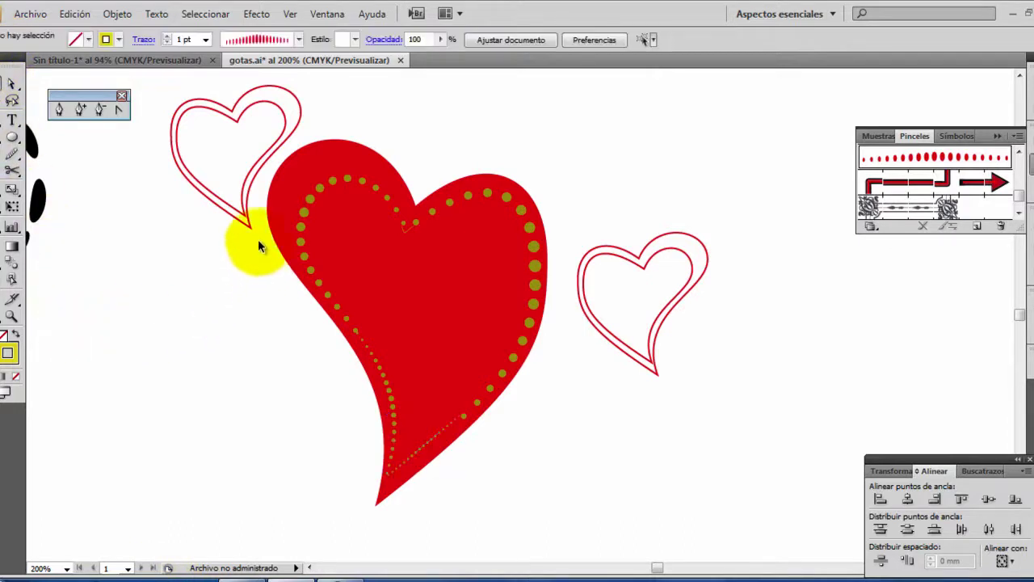
pyautogui.click(445, 425)
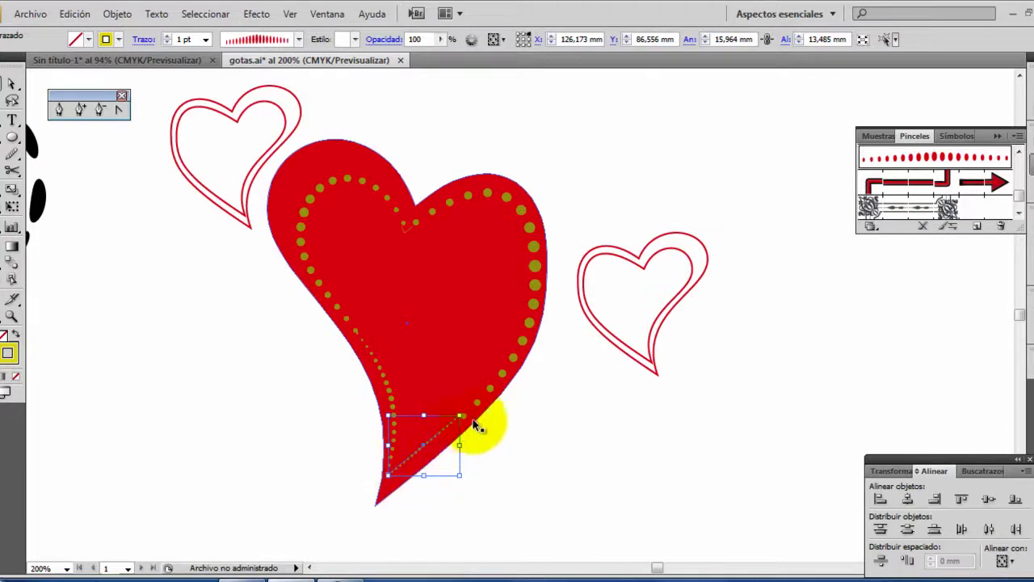
pyautogui.doubleClick(911, 159)
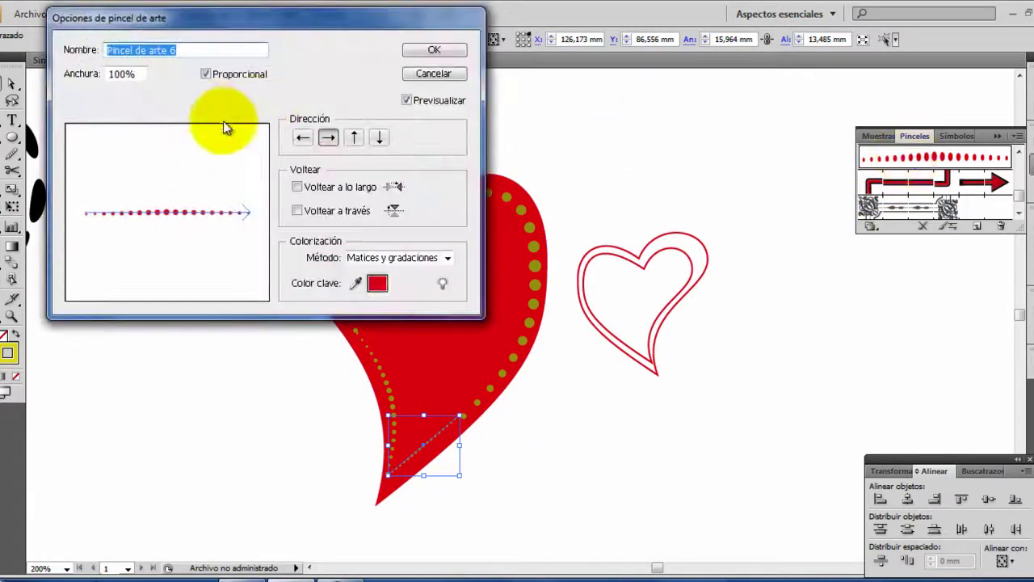
pyautogui.click(457, 51)
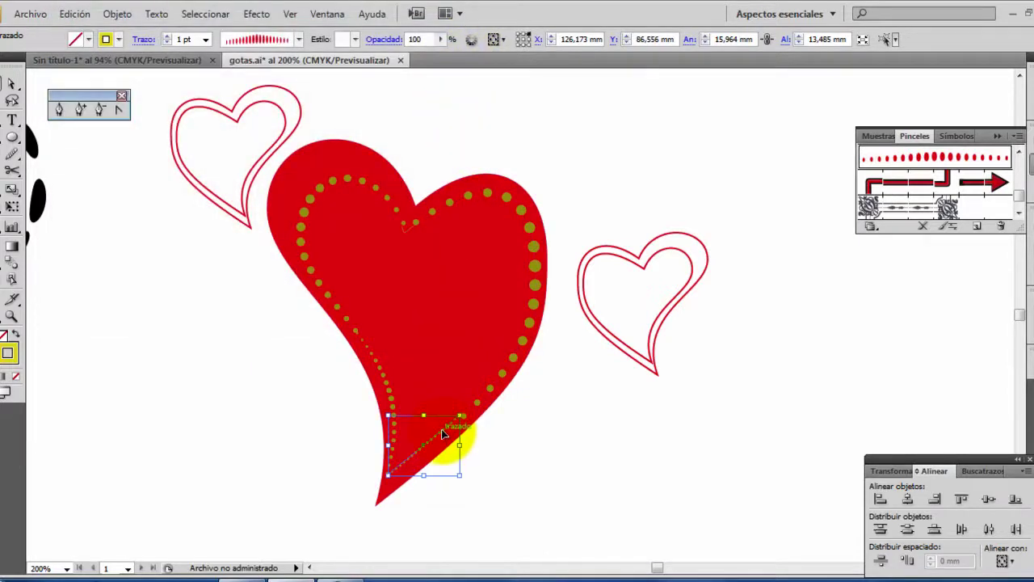
pyautogui.click(383, 161)
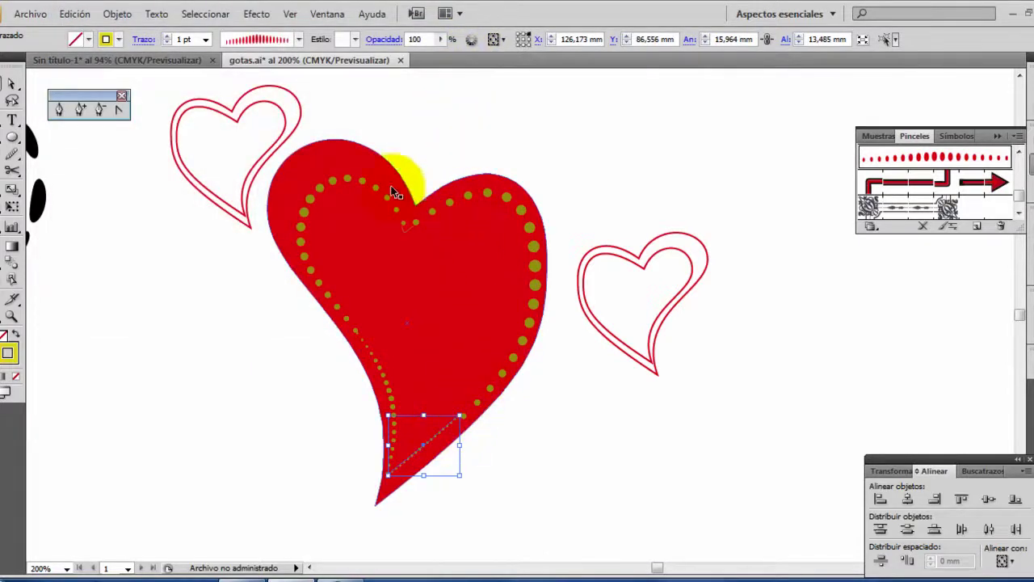
pyautogui.click(311, 213)
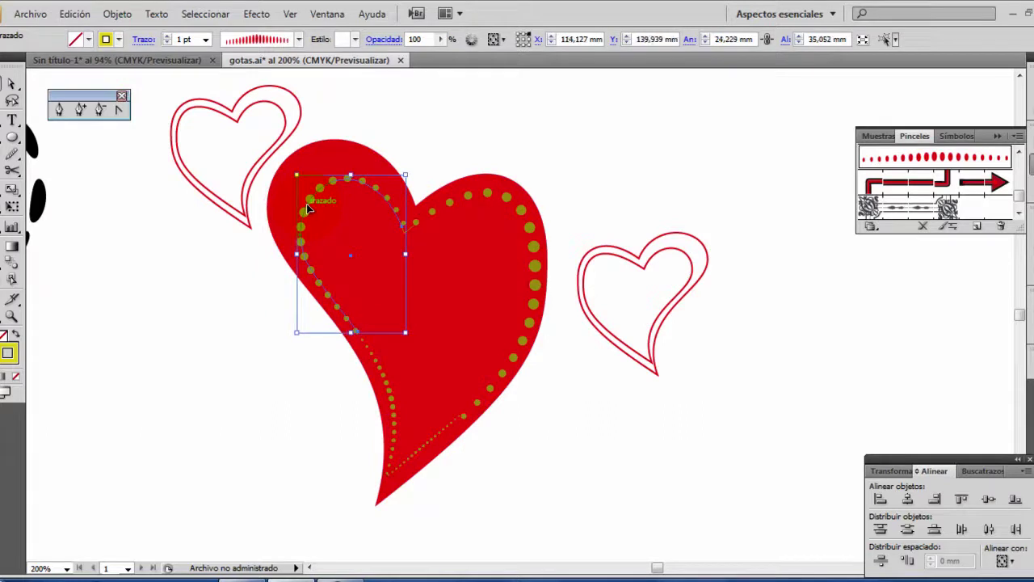
pyautogui.click(465, 196)
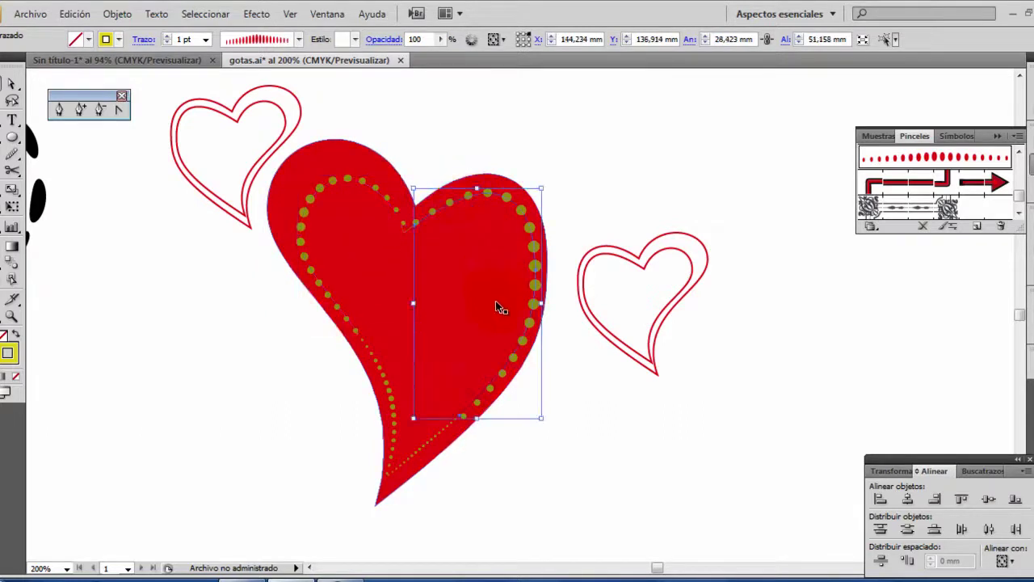
pyautogui.click(450, 434)
pyautogui.click(442, 430)
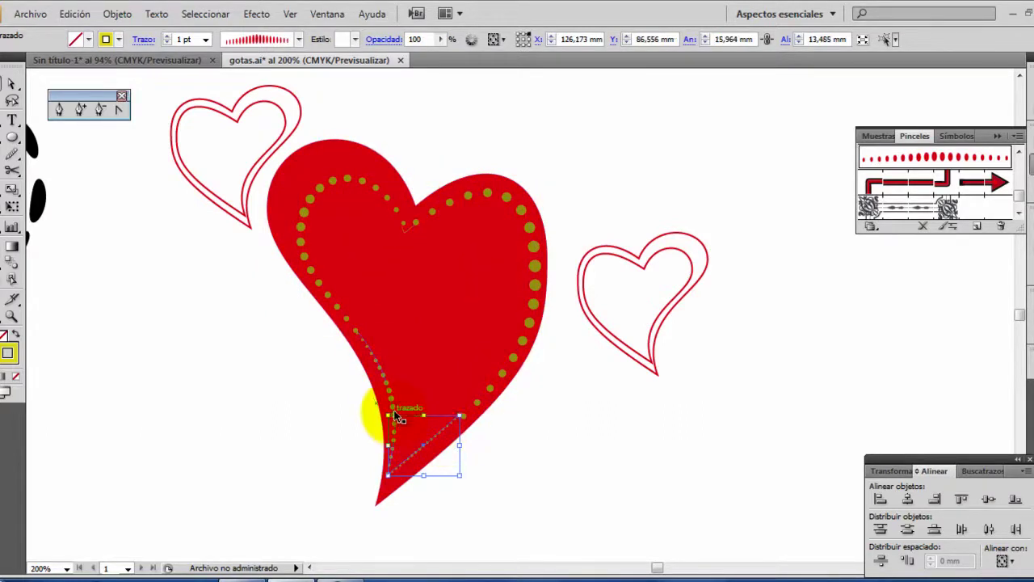
pyautogui.click(387, 388)
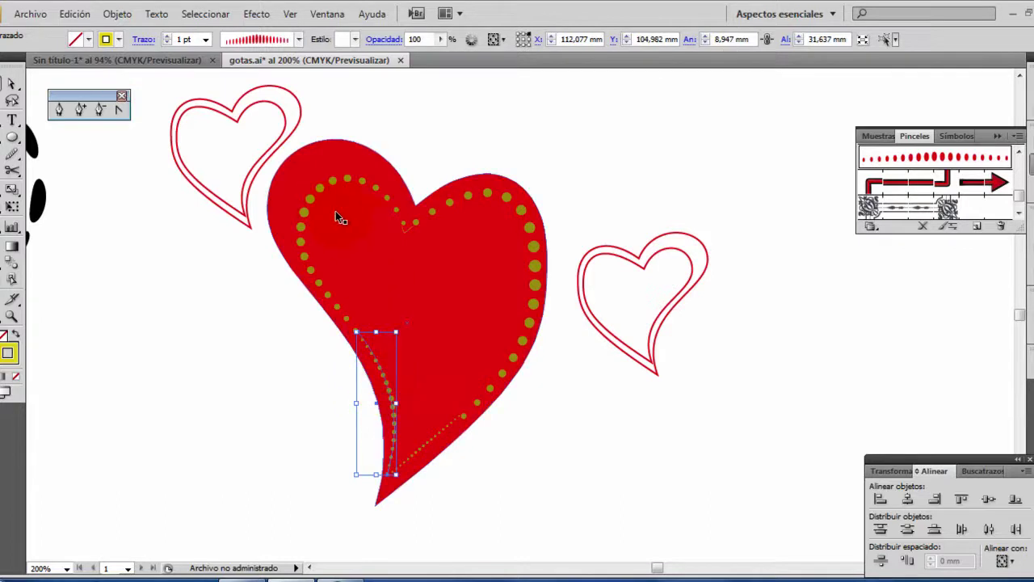